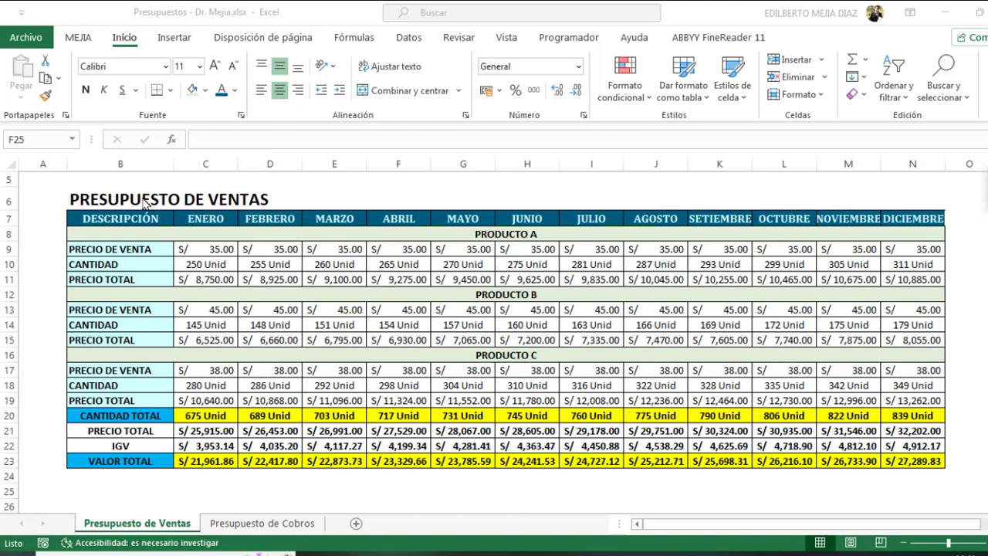
# Look over the Presupuesto de Cobros sheet, then return to Presupuesto de Ventas
pyautogui.click(269, 527)
pyautogui.click(268, 525)
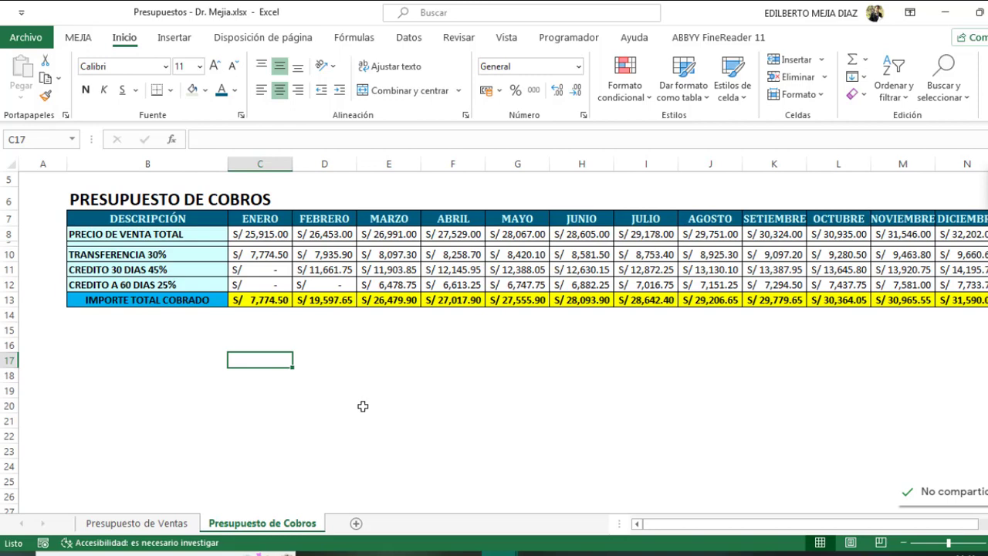
pyautogui.click(142, 525)
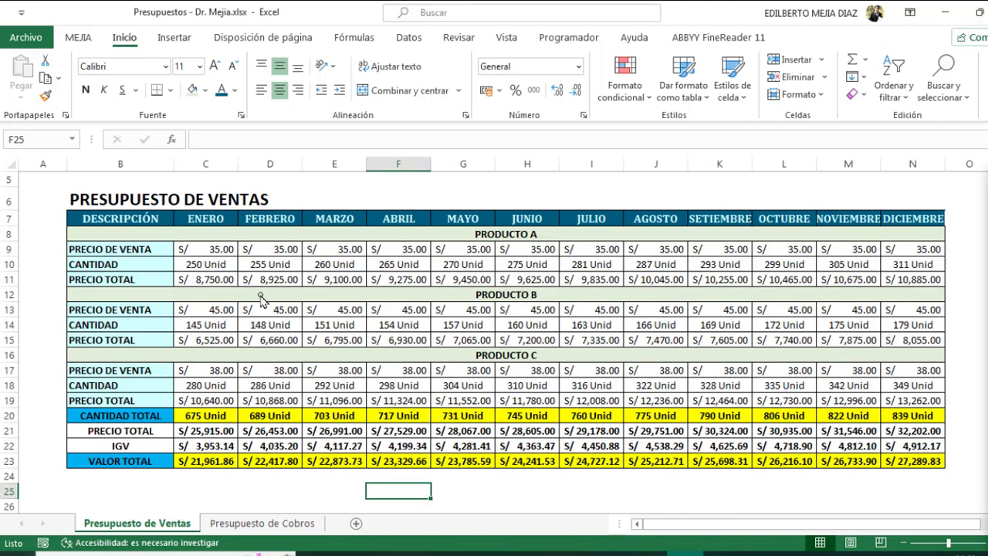
# Mark up rows and columns on the Presupuesto de Ventas sheet
pyautogui.moveTo(31, 265); pyautogui.dragTo(59, 267)
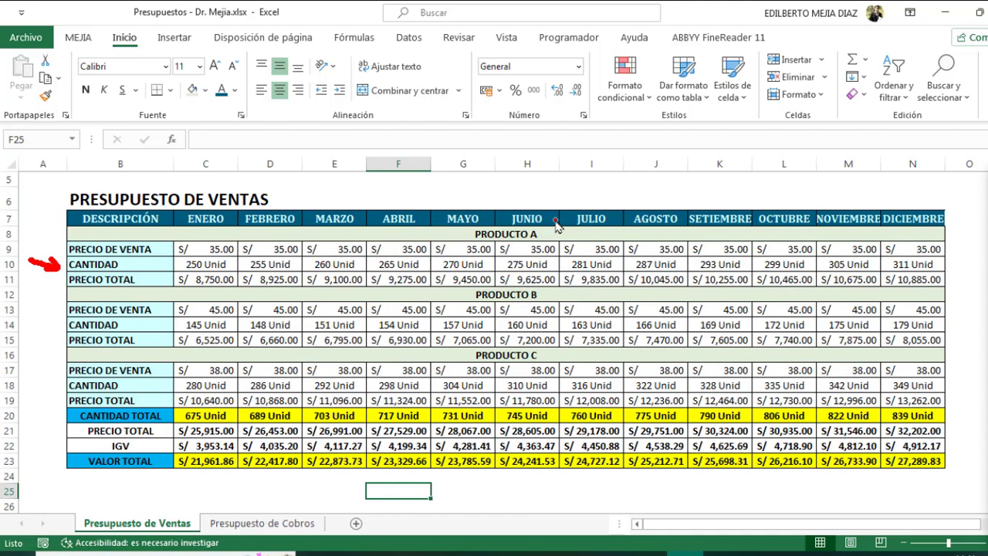
pyautogui.moveTo(556, 221); pyautogui.dragTo(543, 234)
pyautogui.moveTo(556, 283); pyautogui.dragTo(540, 293)
pyautogui.moveTo(557, 336); pyautogui.dragTo(541, 354)
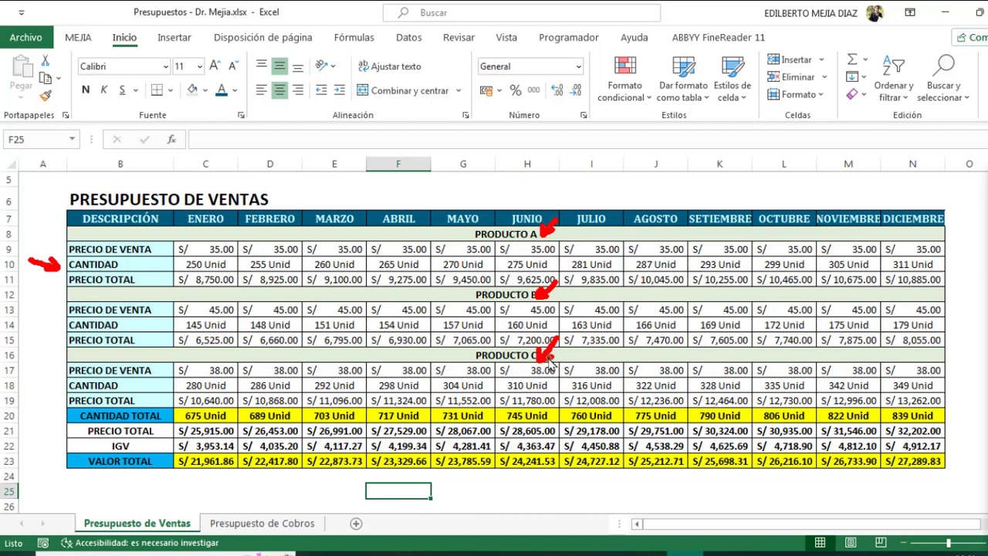
pyautogui.moveTo(41, 384); pyautogui.dragTo(64, 386)
pyautogui.moveTo(47, 324); pyautogui.dragTo(65, 332)
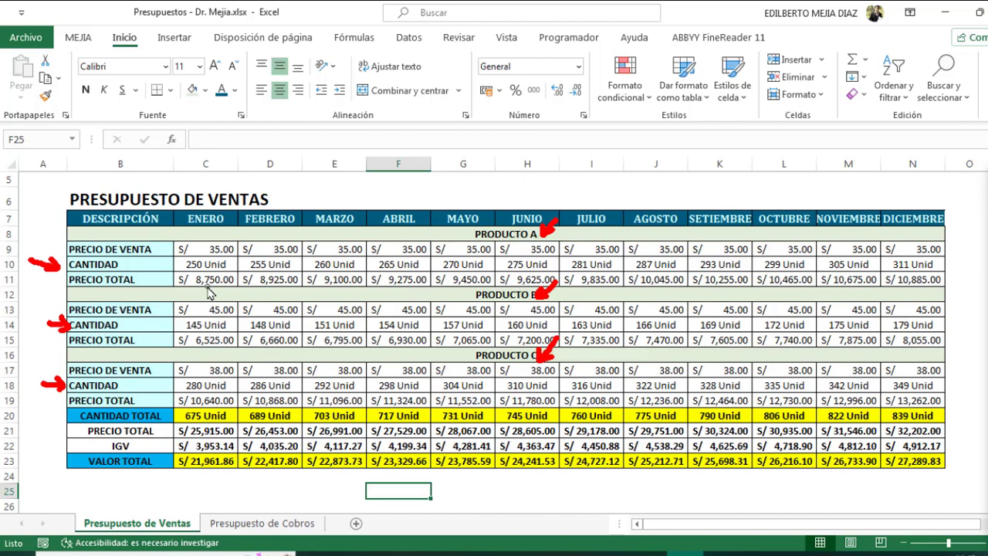
pyautogui.moveTo(131, 264); pyautogui.dragTo(164, 263)
pyautogui.moveTo(121, 325)
pyautogui.mouseDown()
pyautogui.moveTo(149, 325)
pyautogui.moveTo(137, 312)
pyautogui.moveTo(139, 332)
pyautogui.mouseUp()
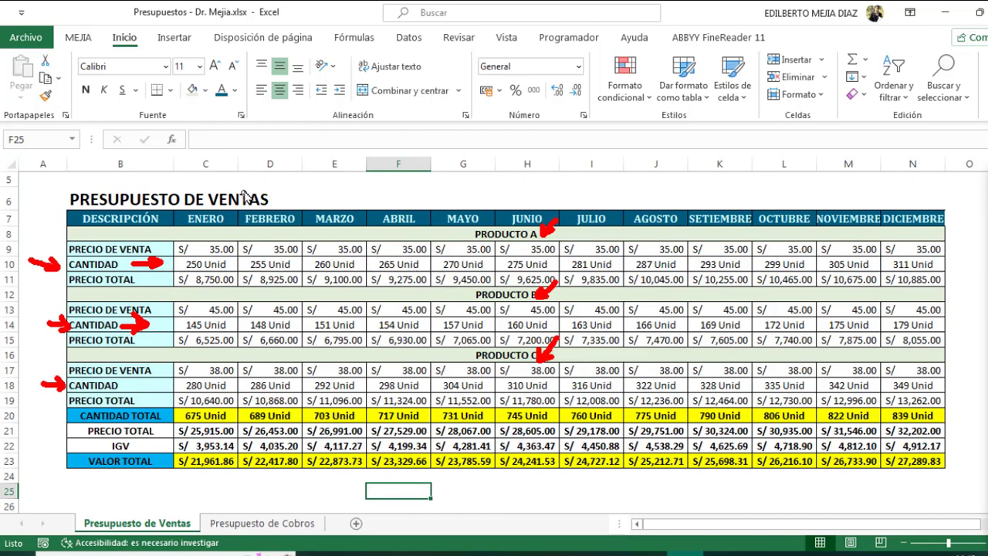
pyautogui.moveTo(291, 171); pyautogui.dragTo(281, 192)
pyautogui.click(975, 240)
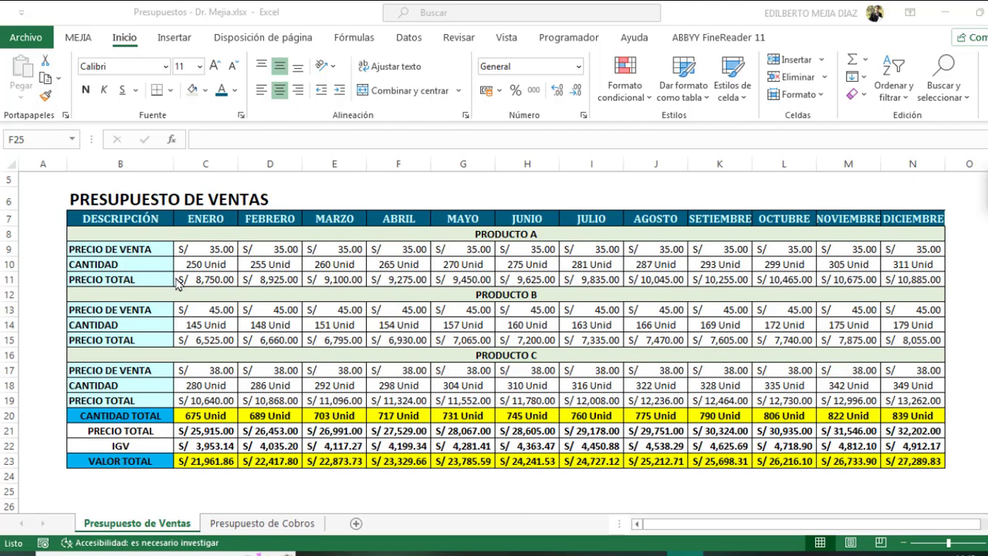
# Copy the Presupuesto de Ventas sheet to the end of the workbook
pyautogui.rightClick(116, 524)
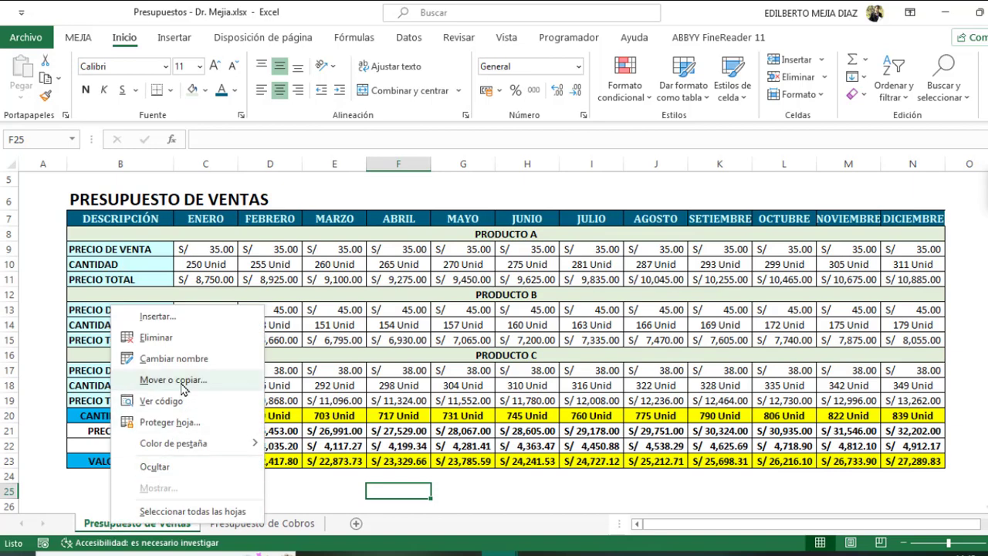
pyautogui.click(184, 380)
pyautogui.click(116, 376)
pyautogui.click(106, 439)
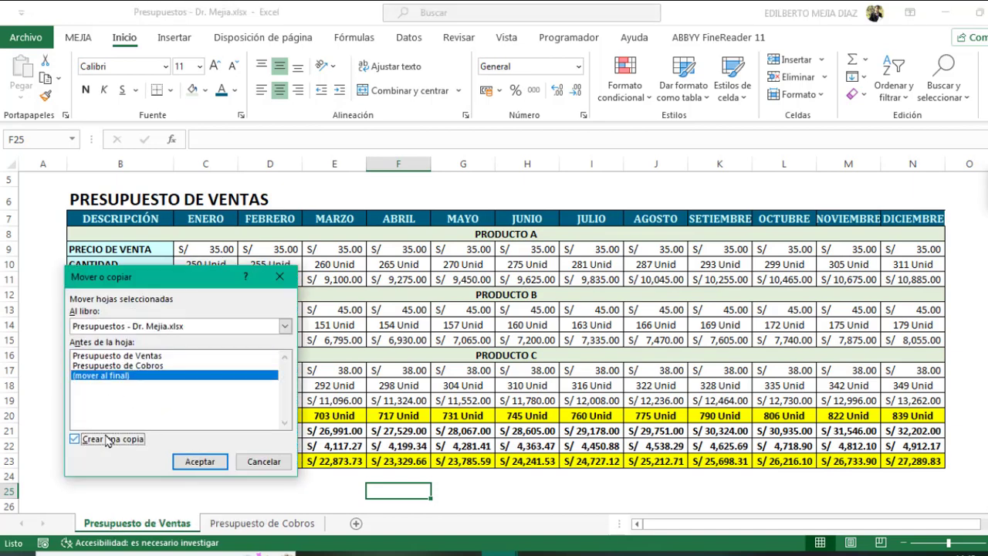
pyautogui.click(200, 461)
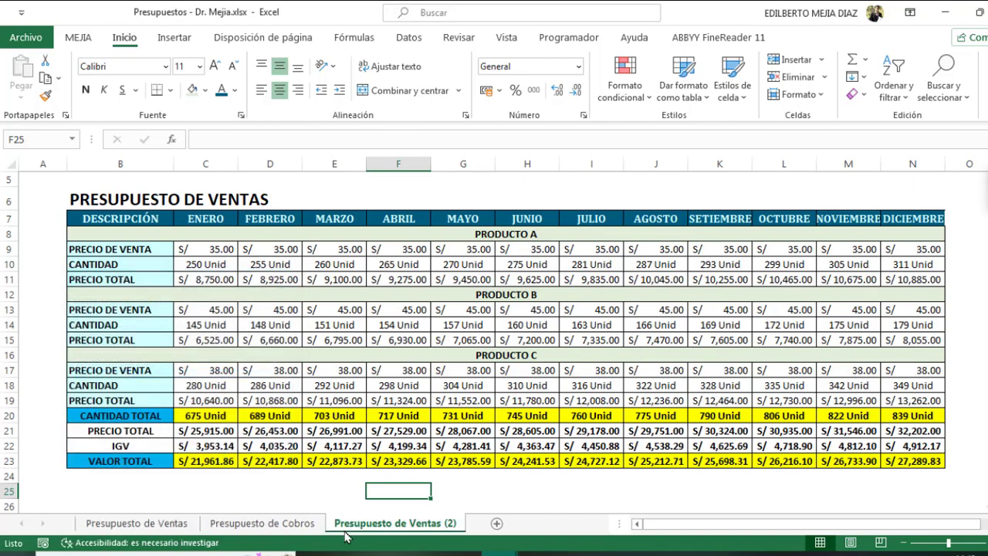
# Rename the copied sheet to Presupuesto de Compras
pyautogui.click(397, 524)
pyautogui.moveTo(409, 524); pyautogui.dragTo(463, 525)
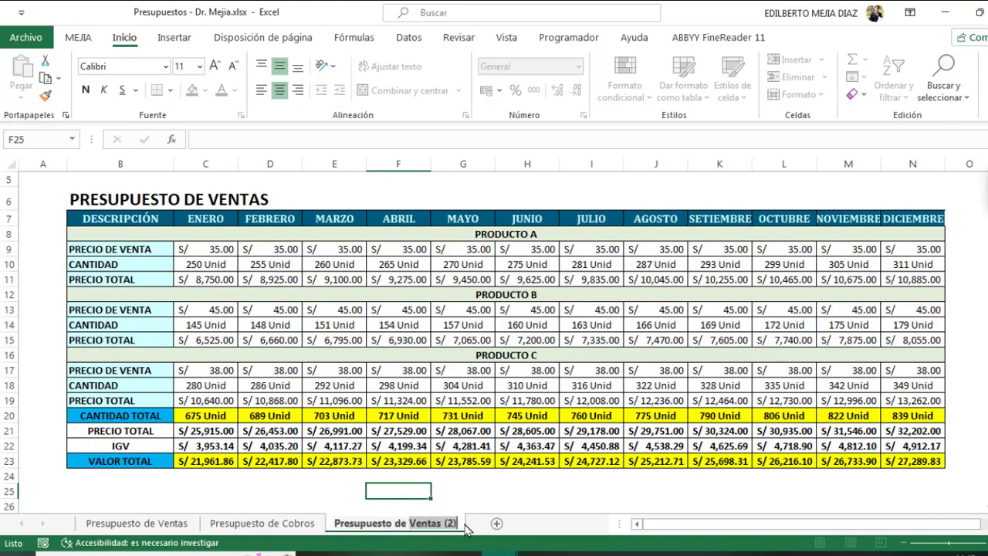
pyautogui.write('Compras')
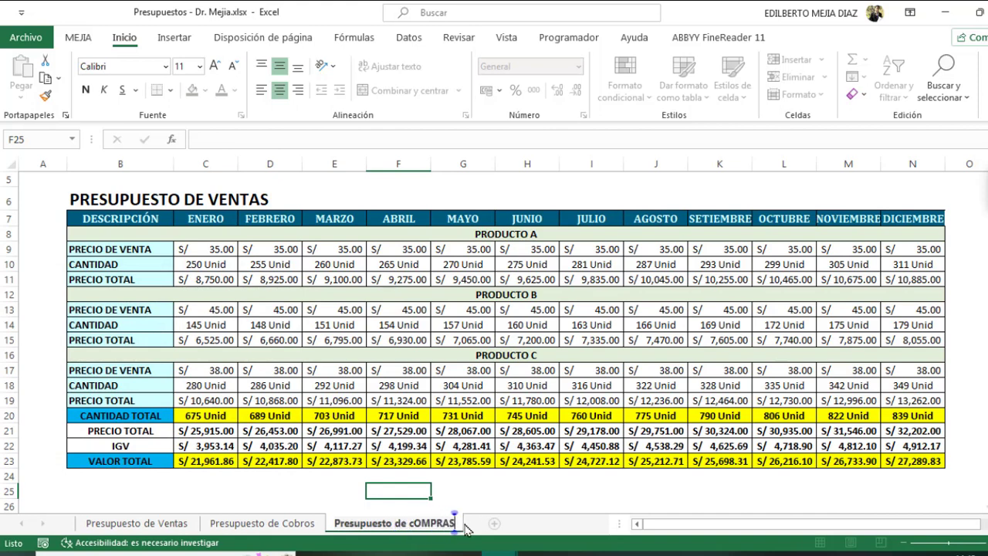
pyautogui.press('Return')
# Change the B6 title to PRESUPUESTO DE COMPRAS
pyautogui.click(119, 205)
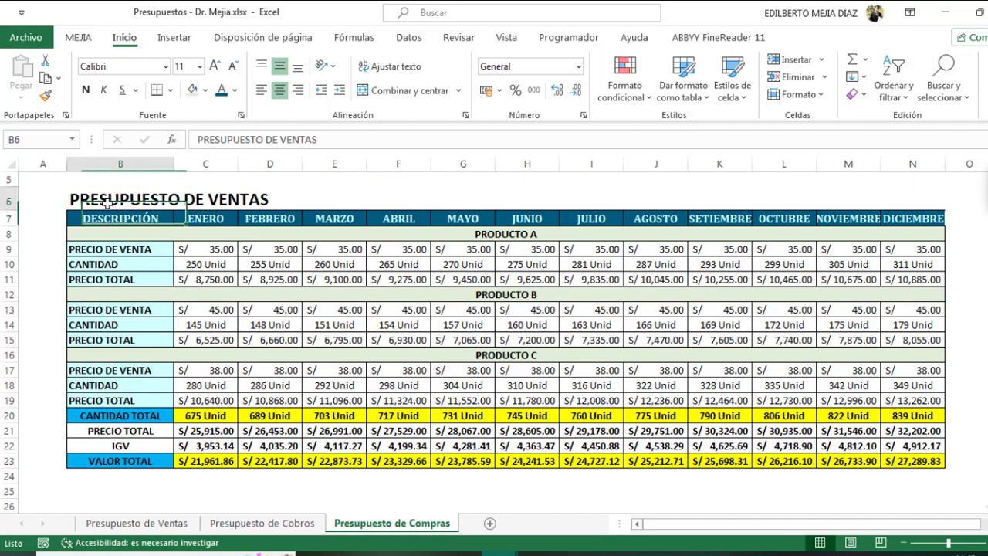
pyautogui.click(298, 140)
pyautogui.moveTo(332, 140); pyautogui.dragTo(282, 140)
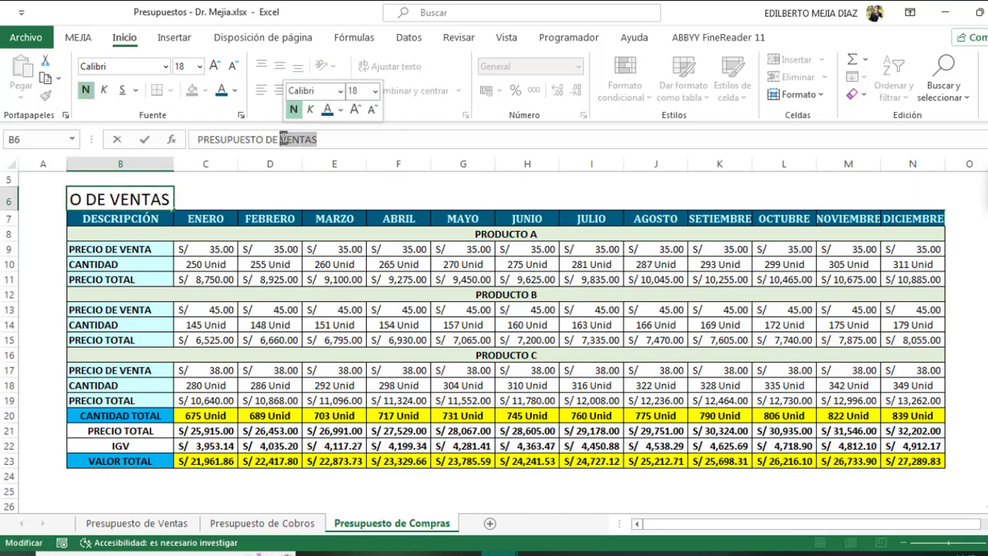
pyautogui.write('compras')
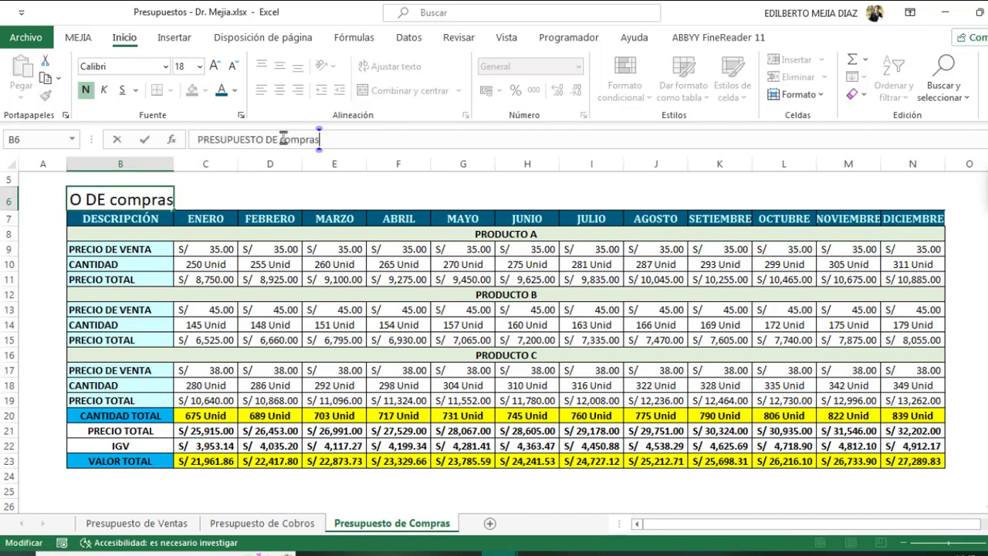
pyautogui.write('pras')
pyautogui.press('Return')
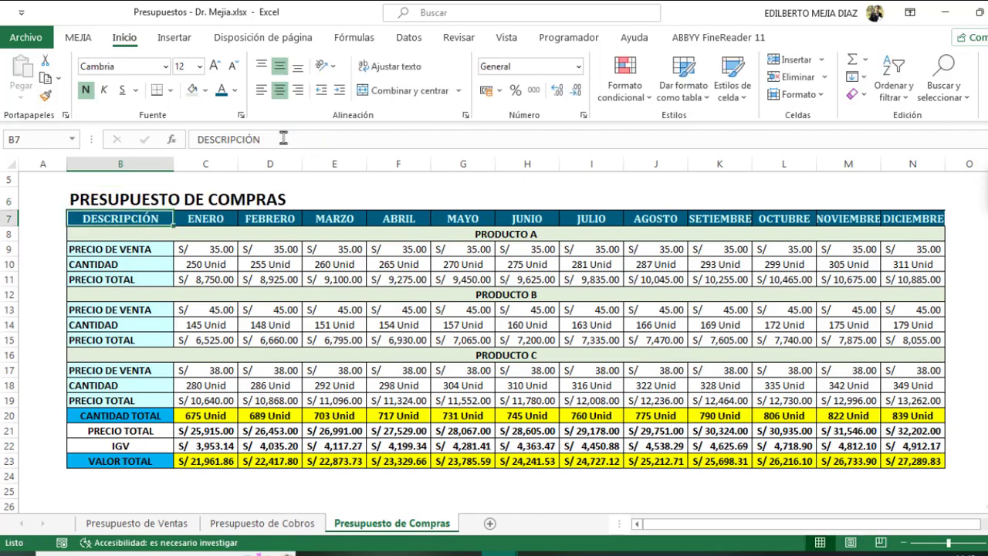
# Clear the monthly values for Productos A and B and select Producto C's rows
pyautogui.moveTo(209, 249); pyautogui.dragTo(940, 282)
pyautogui.press('Delete')
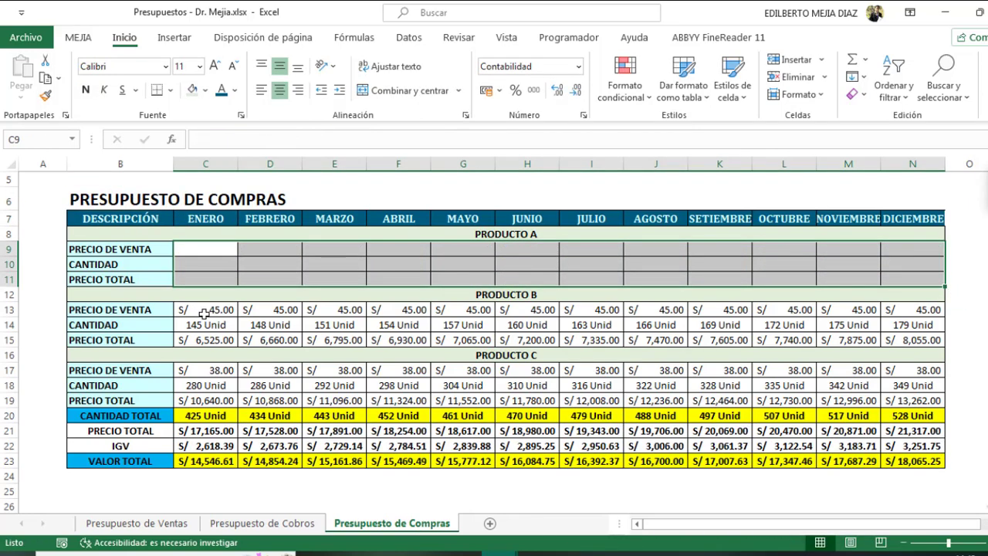
pyautogui.moveTo(203, 313); pyautogui.dragTo(900, 332)
pyautogui.press('Delete')
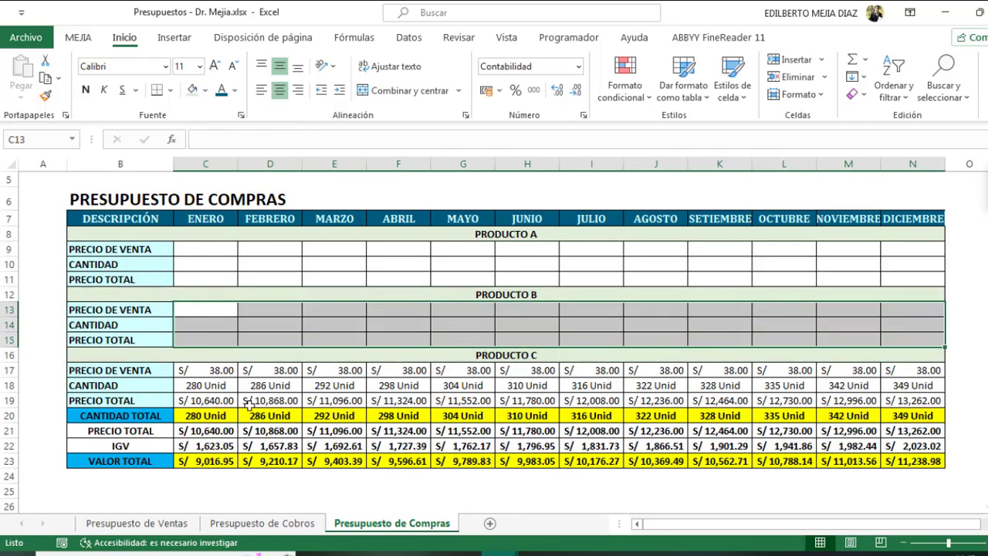
pyautogui.moveTo(185, 372); pyautogui.dragTo(935, 399)
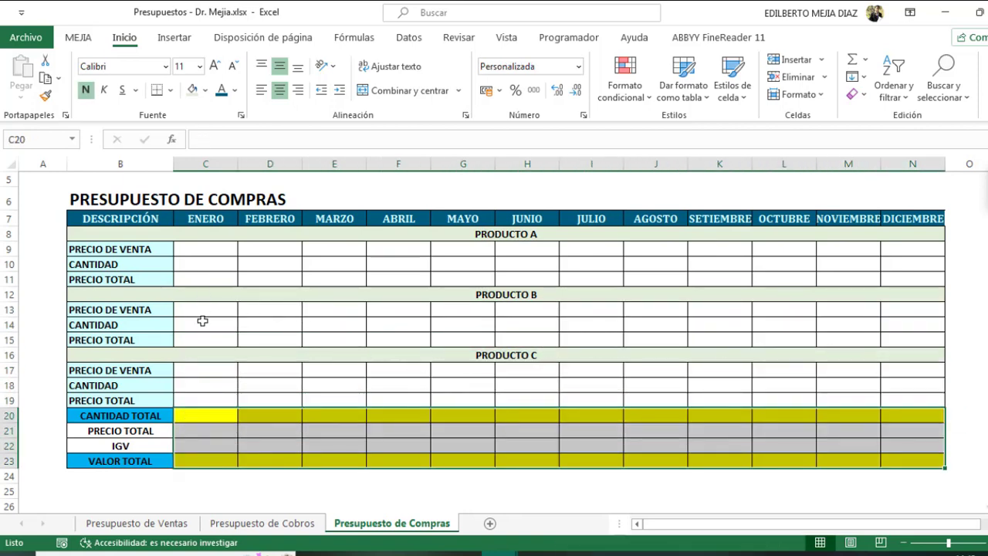
# Relabel B9 from PRECIO DE VENTA to PRECIO DE COMPRA
pyautogui.click(151, 253)
pyautogui.moveTo(281, 140); pyautogui.dragTo(248, 140)
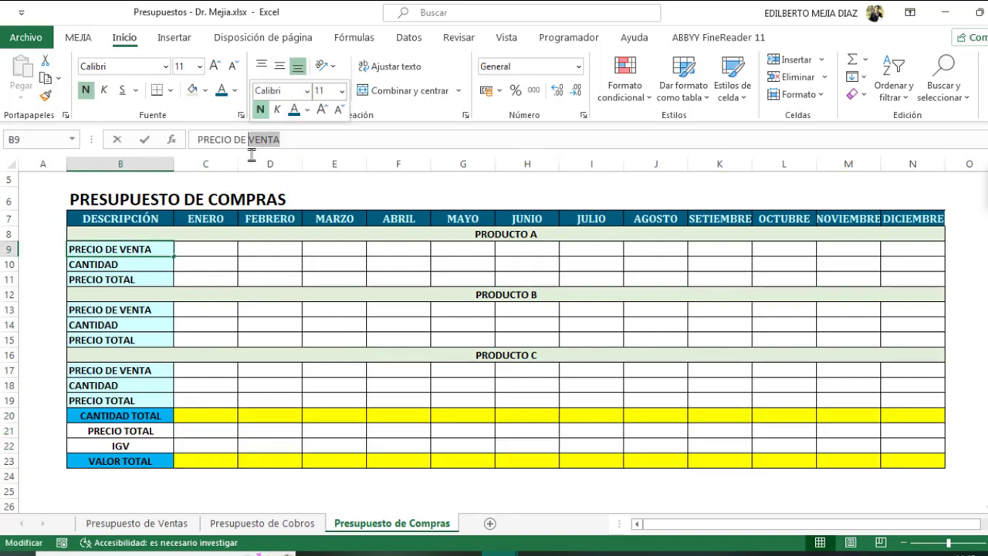
pyautogui.write('COMPR')
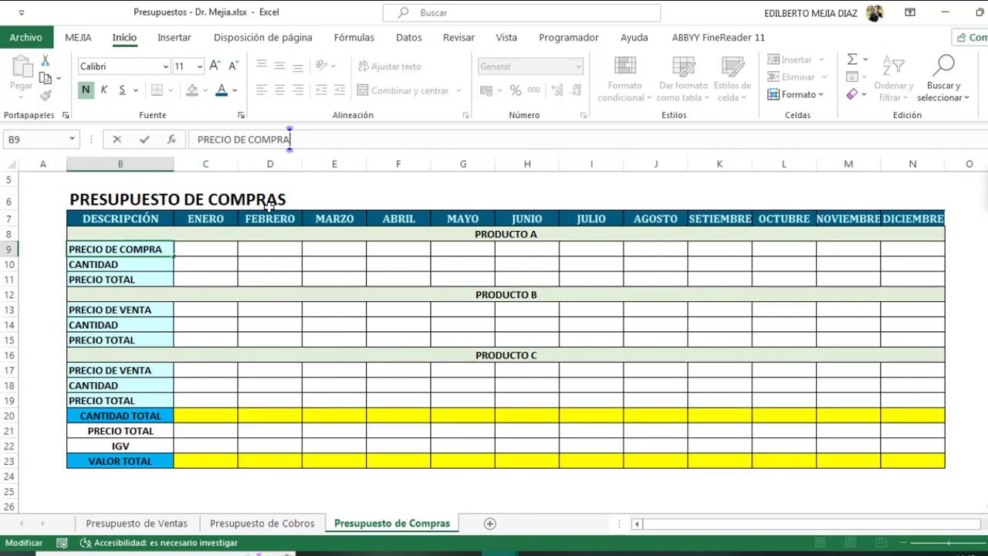
pyautogui.press('Return')
pyautogui.press('Down')
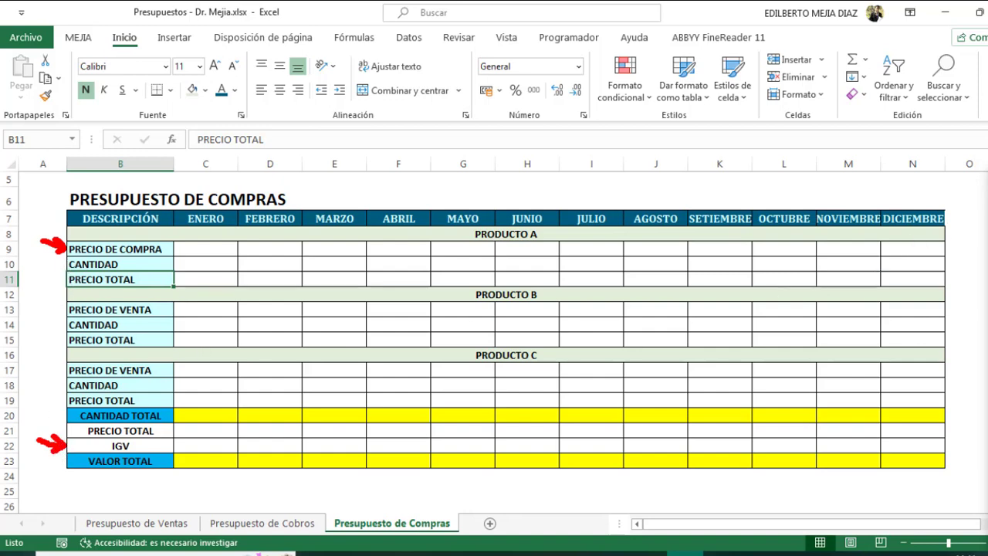
# Fill Producto A's quantities C10:N10 from the Ventas sheet, giving 252 Unid in January
pyautogui.click(192, 263)
pyautogui.write('+')
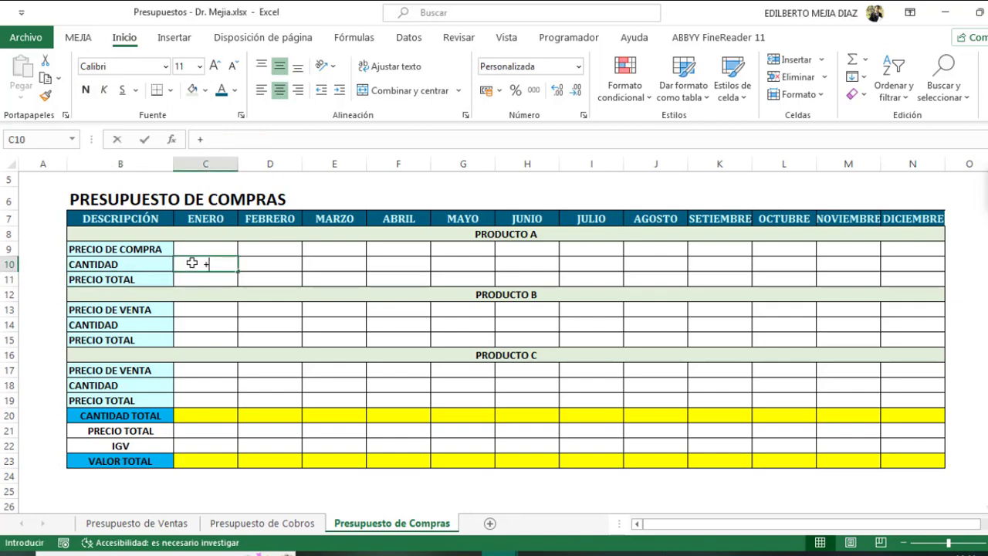
pyautogui.click(139, 524)
pyautogui.click(207, 264)
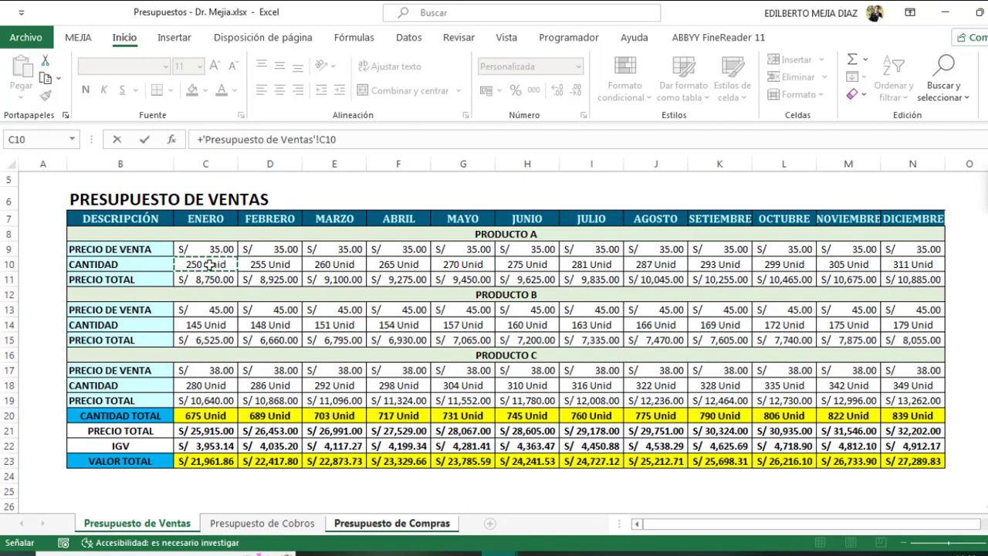
pyautogui.click(369, 140)
pyautogui.press('Return')
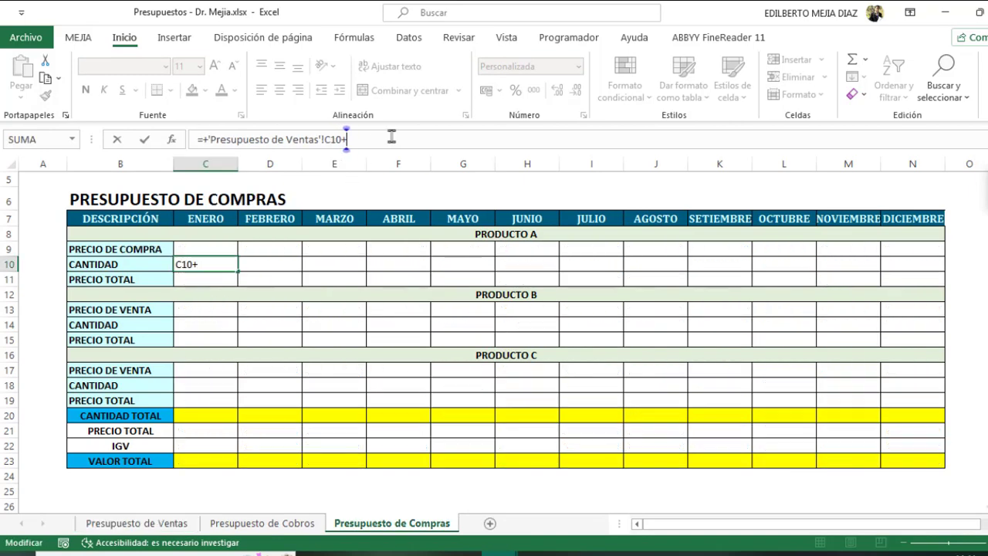
pyautogui.click(199, 264)
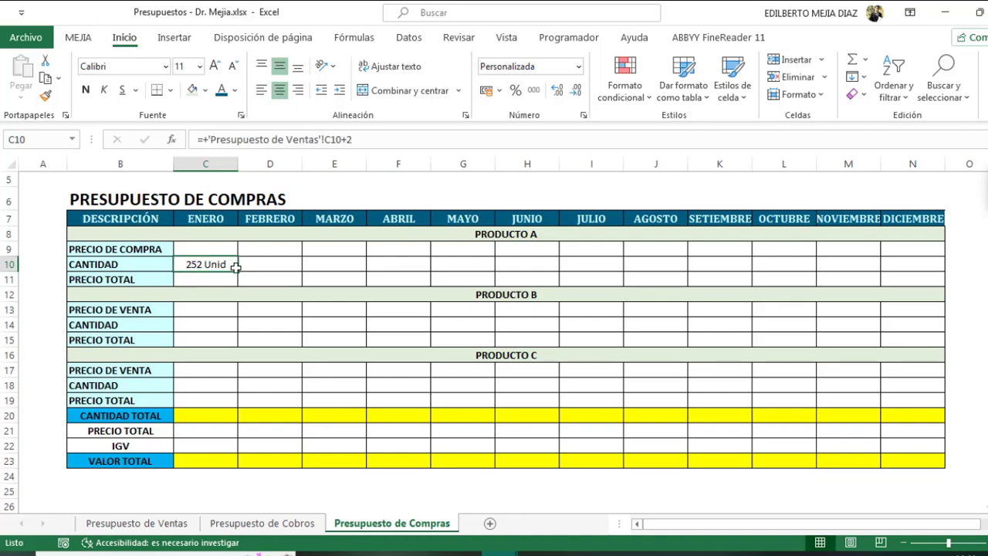
pyautogui.moveTo(241, 272); pyautogui.dragTo(924, 272)
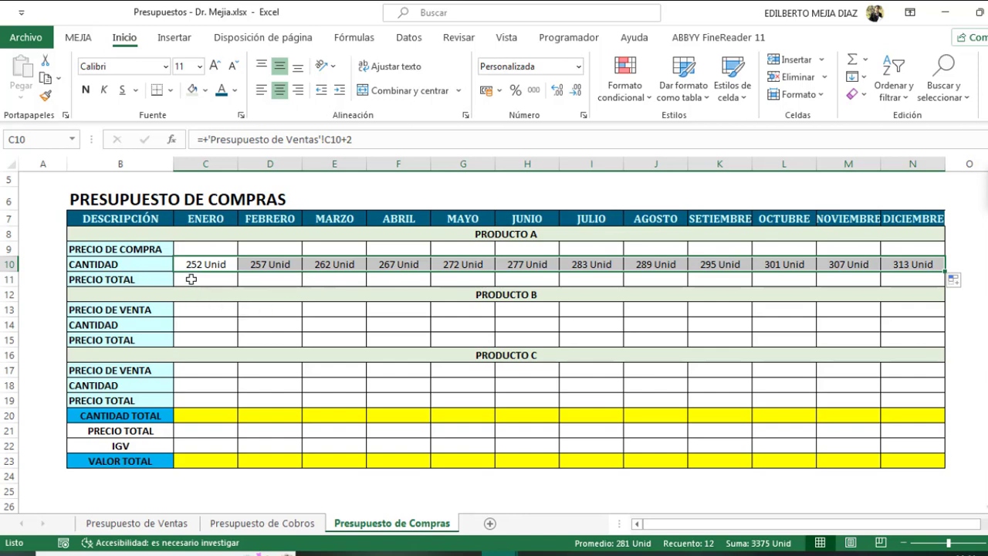
# Fill Producto B's row 14 quantities as Ventas quantities plus 2 through December
pyautogui.click(190, 324)
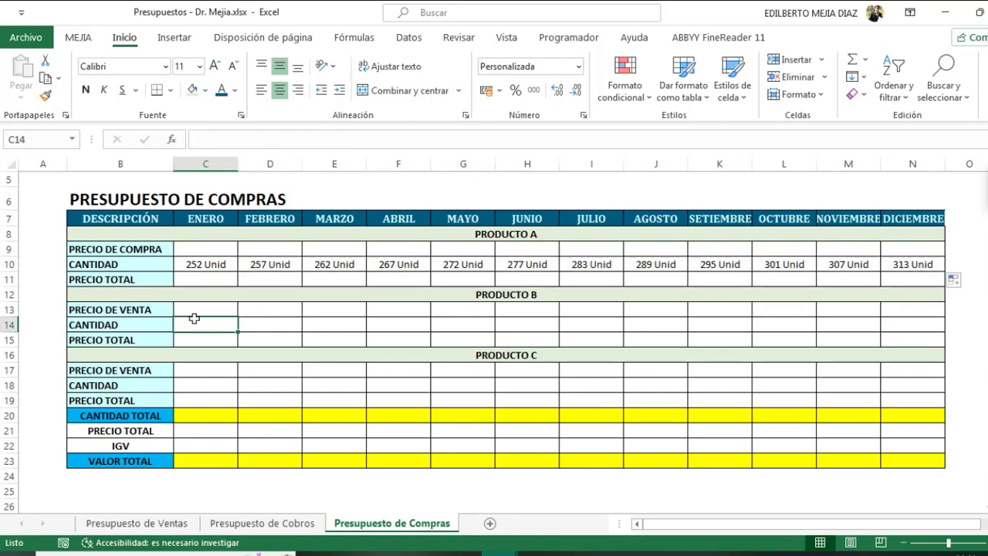
pyautogui.write('+')
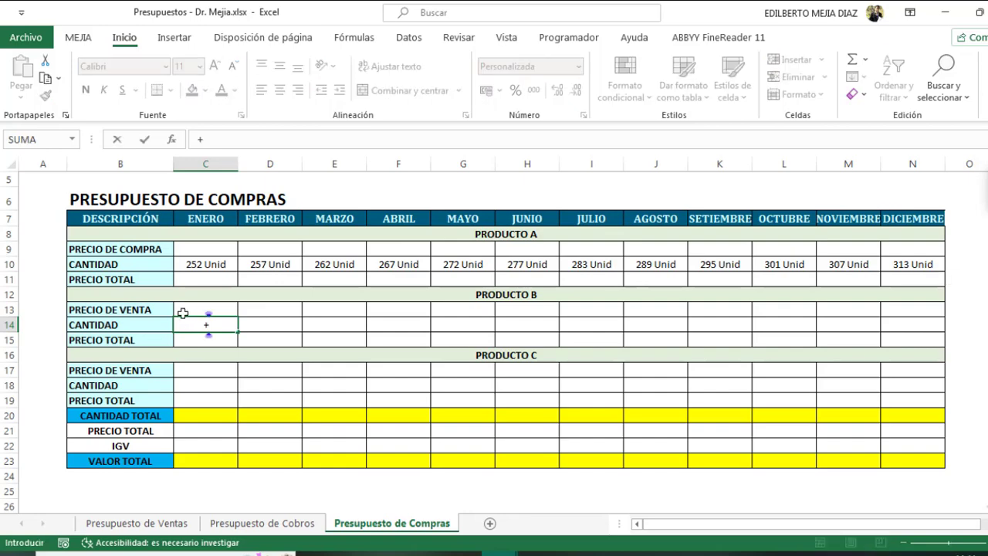
pyautogui.click(136, 523)
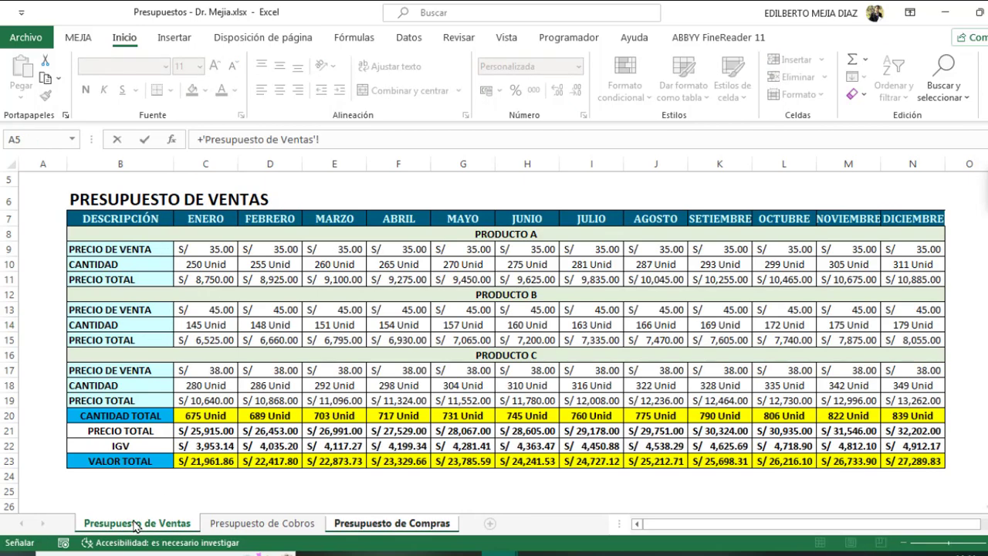
pyautogui.click(209, 325)
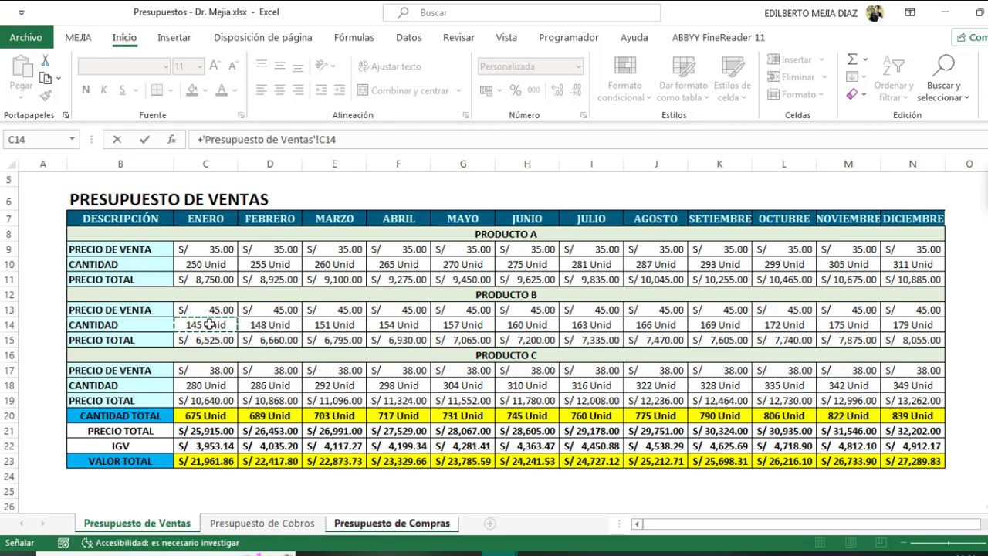
pyautogui.write('+2')
pyautogui.press('Return')
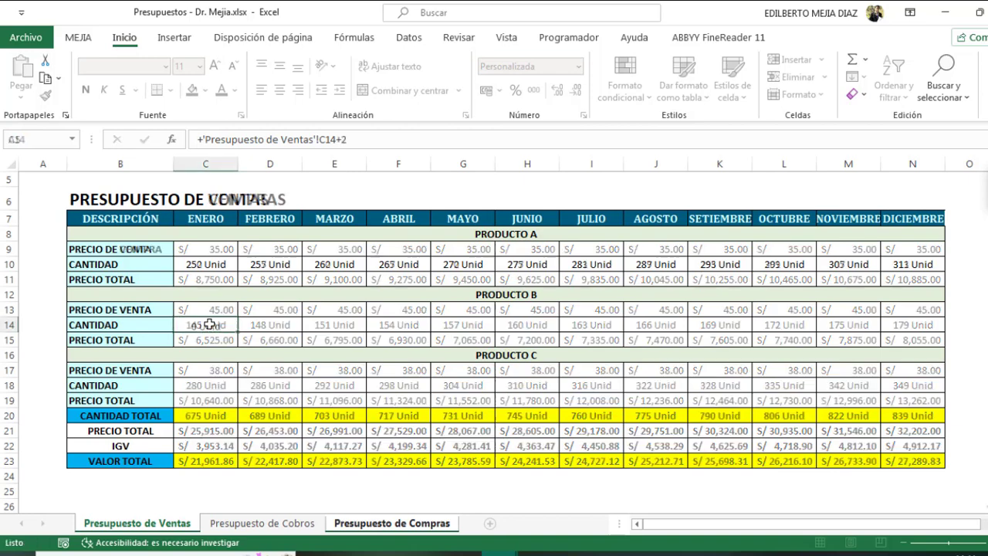
pyautogui.click(209, 325)
pyautogui.moveTo(238, 332); pyautogui.dragTo(921, 333)
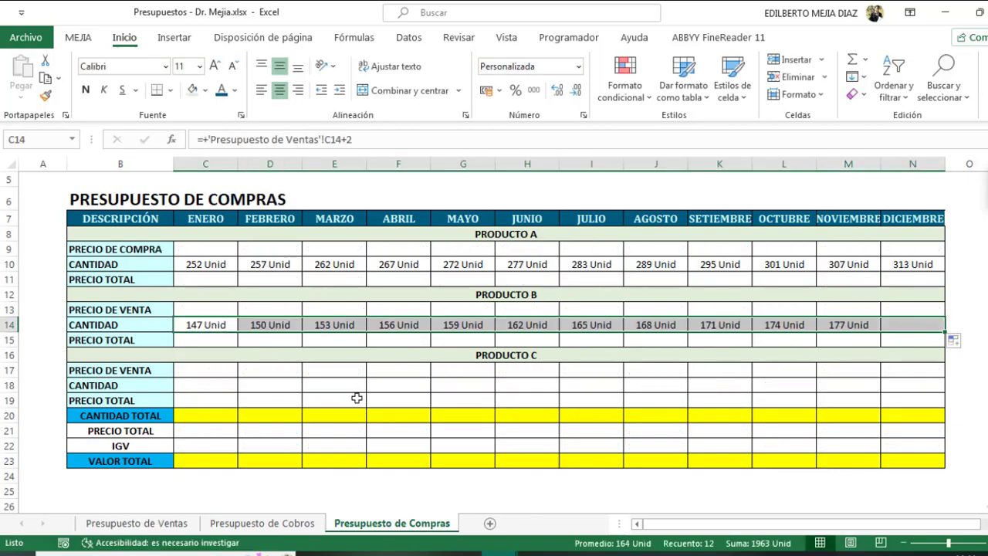
# Fill Producto C's row 18 quantities as Ventas quantities plus 2 through December
pyautogui.click(202, 386)
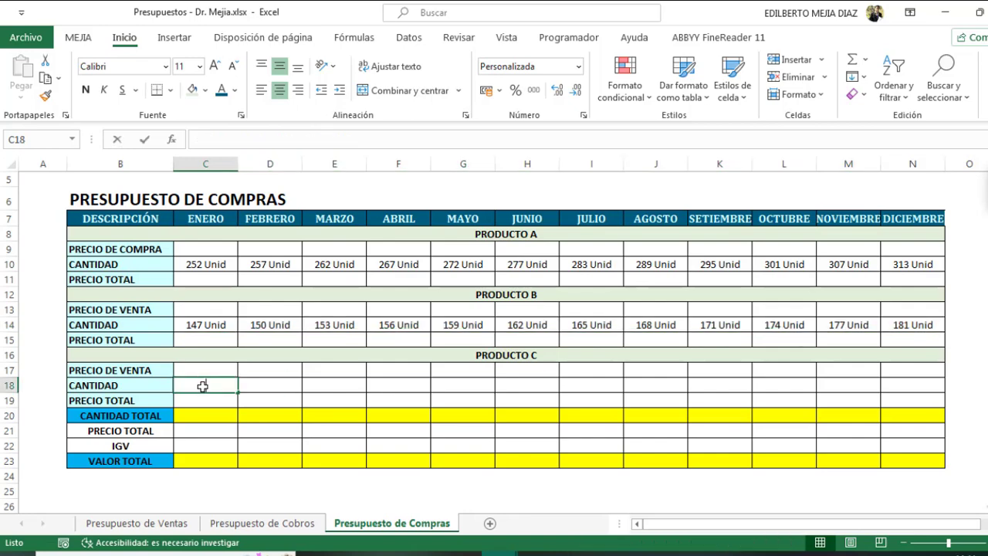
pyautogui.write('+')
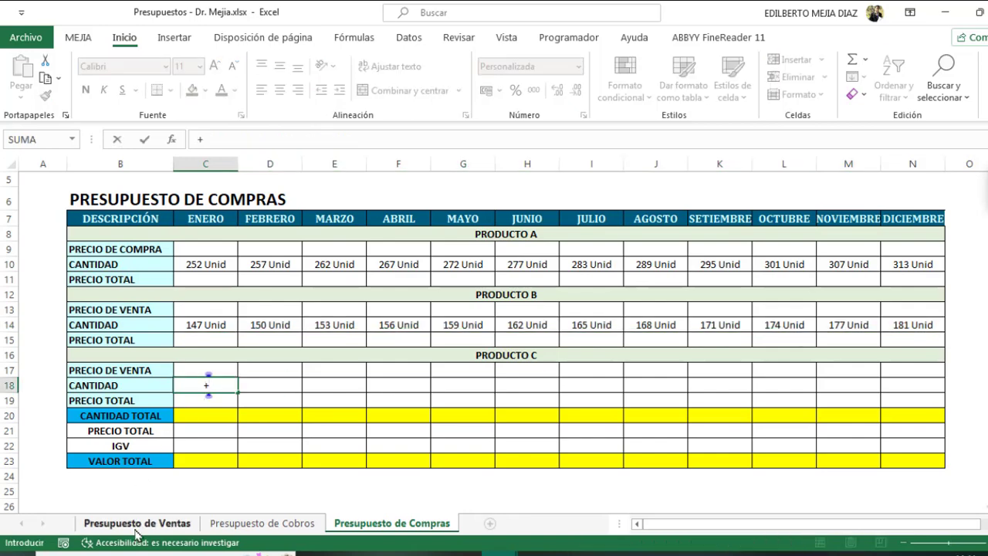
pyautogui.click(138, 527)
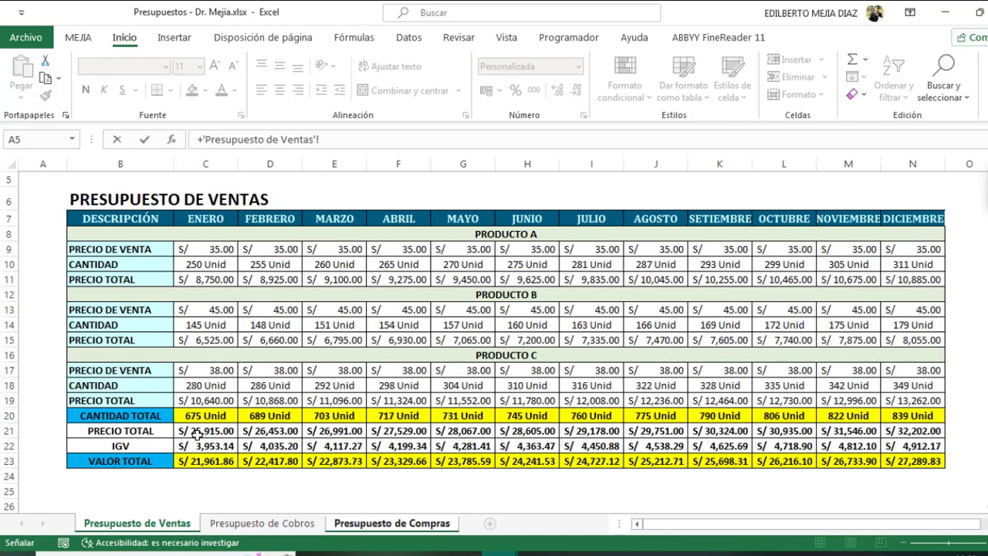
pyautogui.click(202, 386)
pyautogui.write('+')
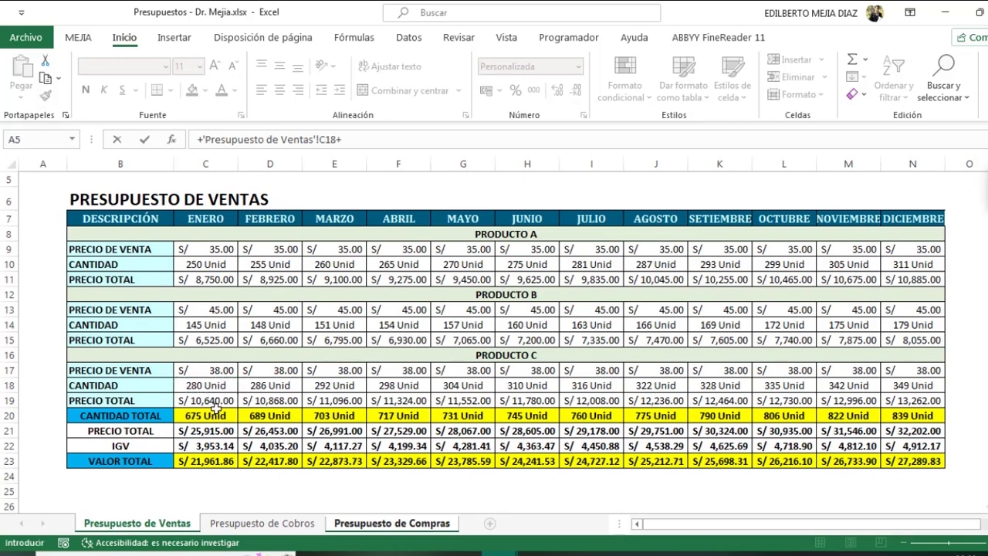
pyautogui.press('Return')
pyautogui.click(206, 385)
pyautogui.moveTo(237, 393); pyautogui.dragTo(938, 390)
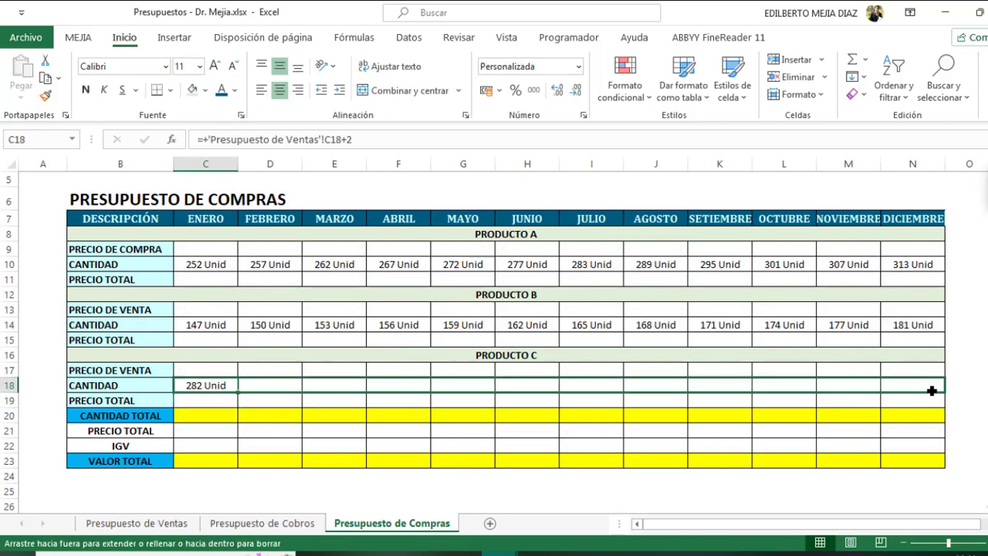
pyautogui.click(596, 498)
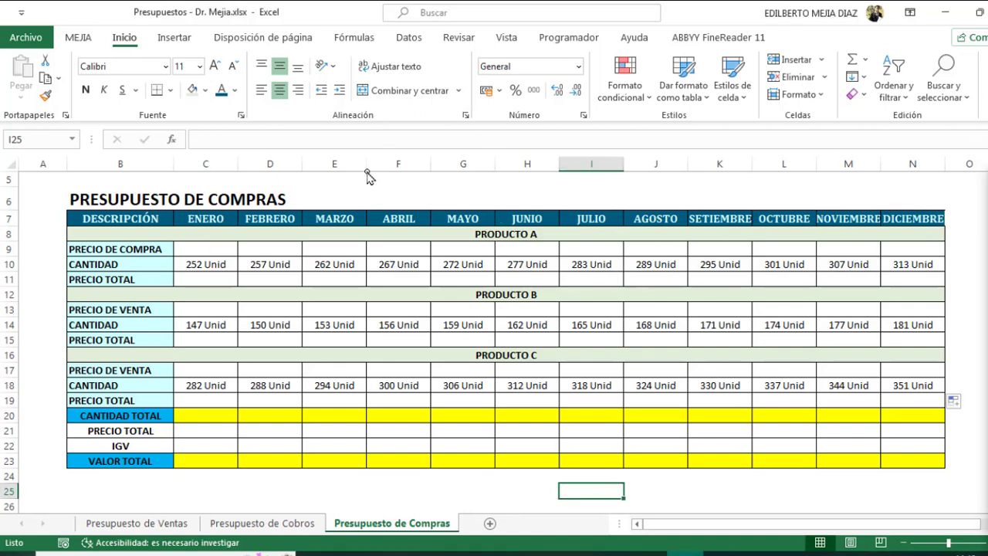
# Check the Ventas selling prices of S/ 35.00, 45.00 and 38.00 for products A–C
pyautogui.moveTo(382, 172)
pyautogui.mouseDown()
pyautogui.moveTo(398, 193)
pyautogui.moveTo(500, 181)
pyautogui.mouseUp()
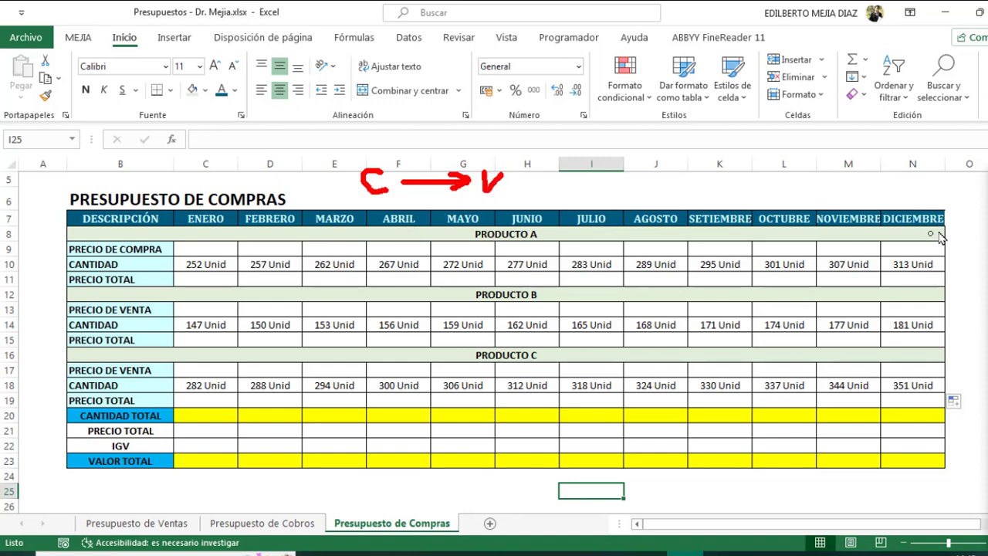
pyautogui.press('Escape')
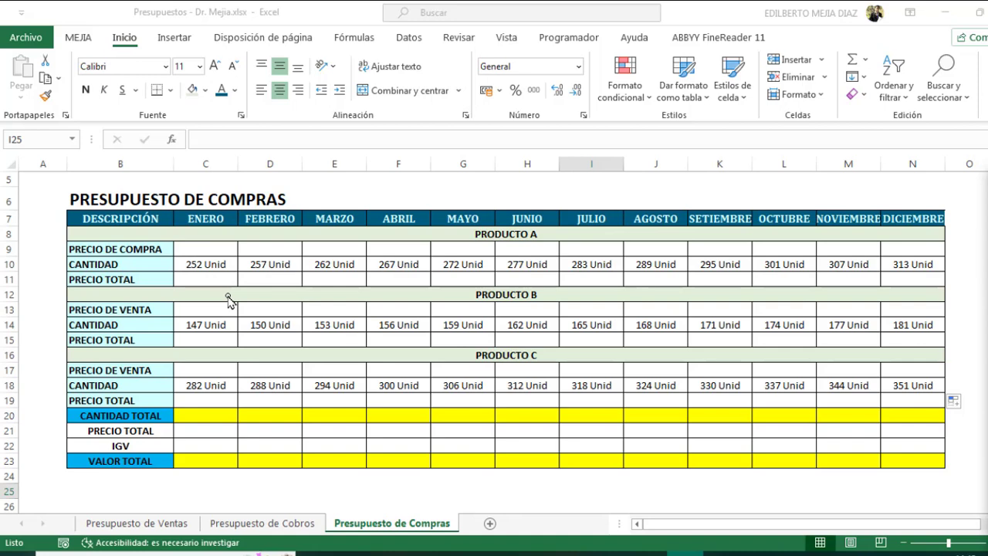
pyautogui.click(198, 248)
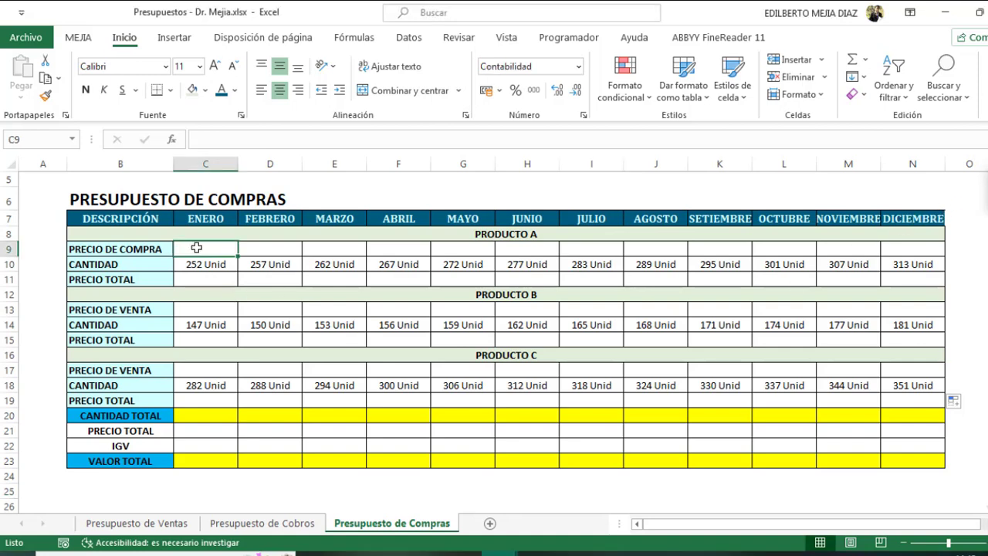
pyautogui.click(159, 524)
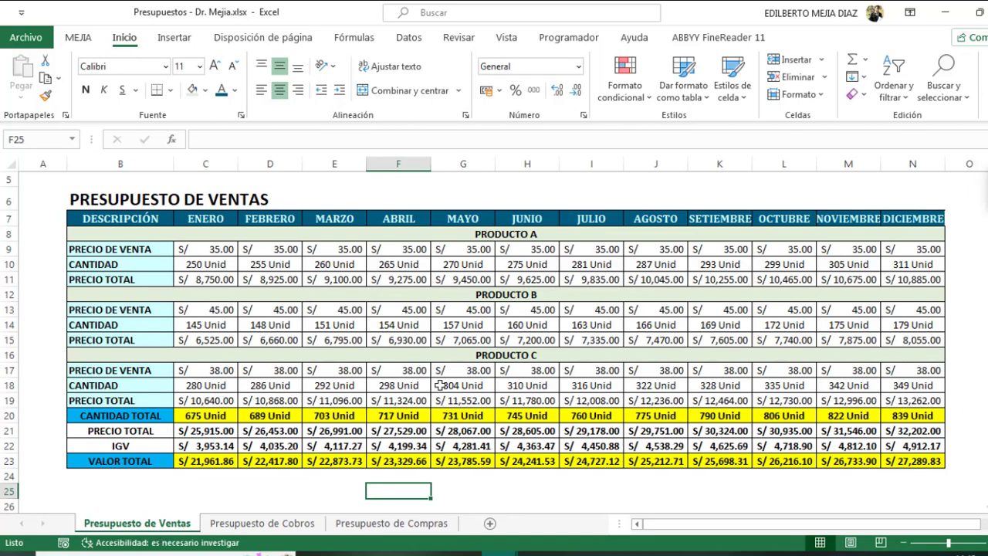
# Set Producto A's purchase price to S/ 20.00 for every month
pyautogui.click(367, 524)
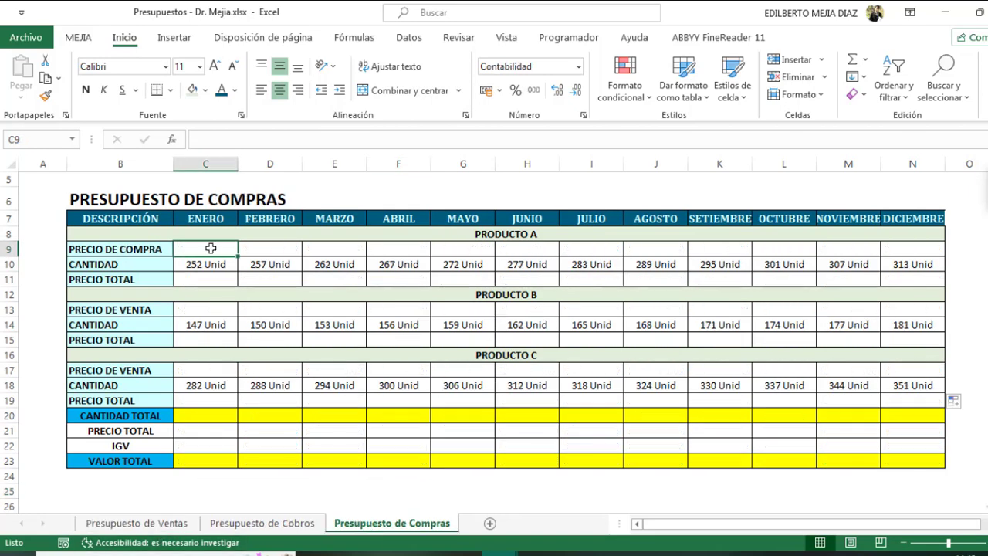
pyautogui.write('20')
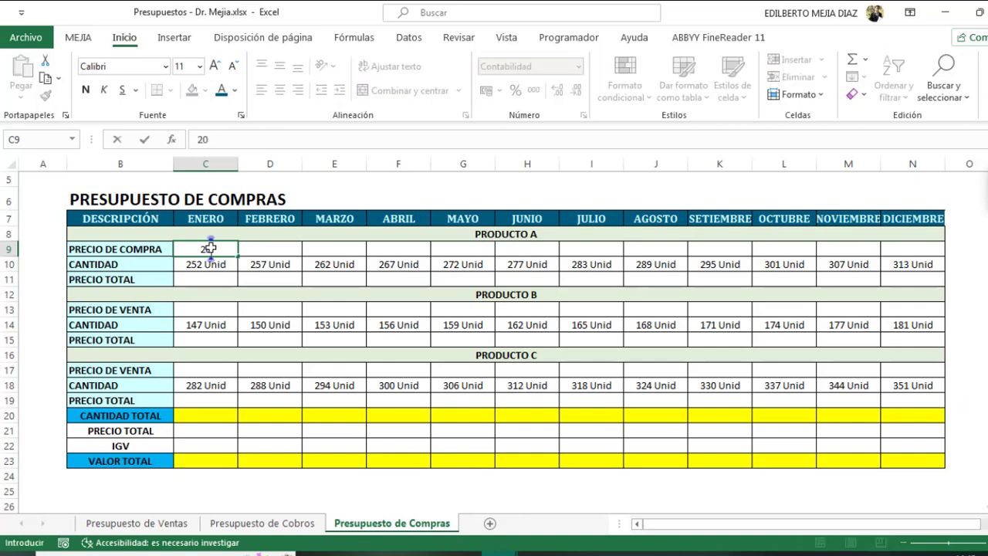
pyautogui.press('Return')
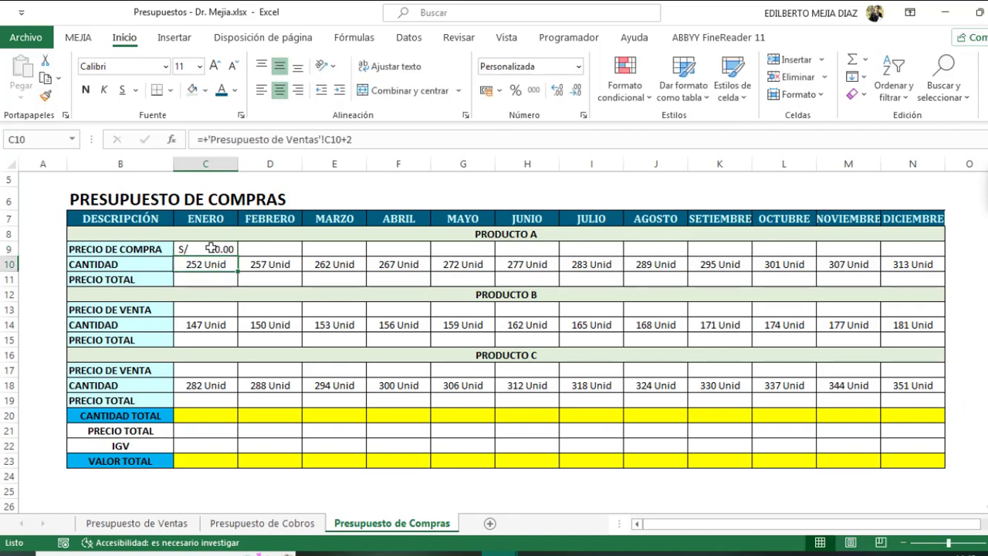
pyautogui.moveTo(205, 248); pyautogui.dragTo(901, 255)
pyautogui.hotkey('ctrl', 'r')
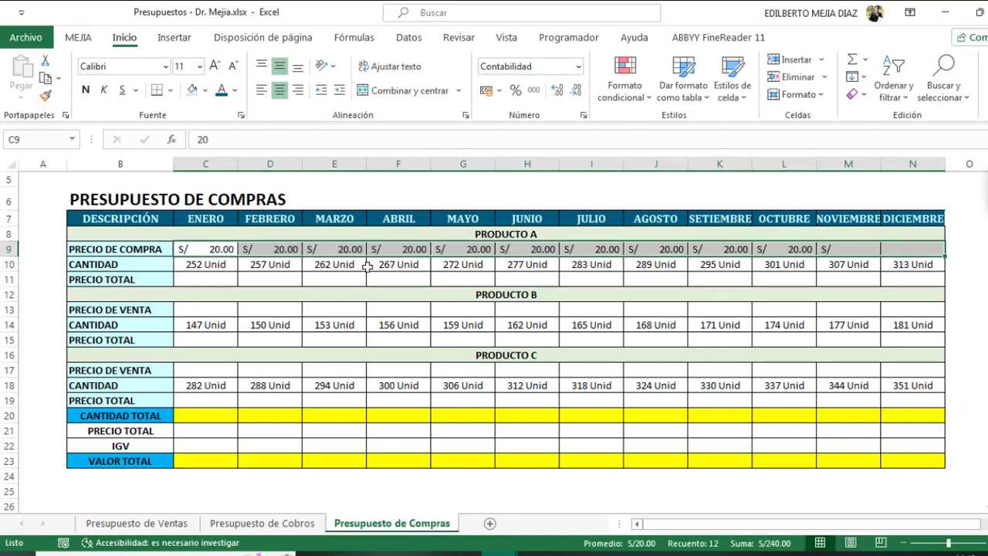
# Set Producto B's purchase price to S/ 32.00 for every month
pyautogui.click(202, 308)
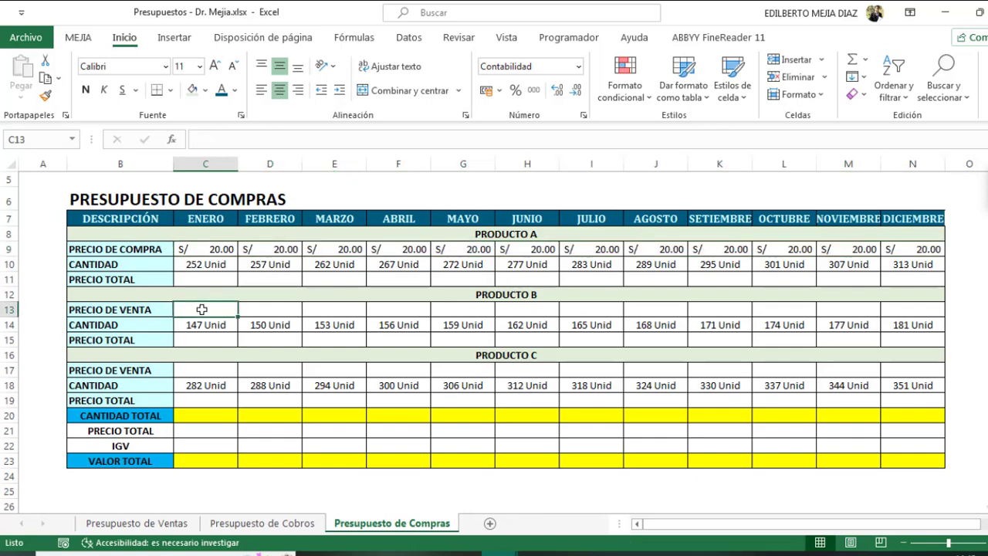
pyautogui.click(261, 525)
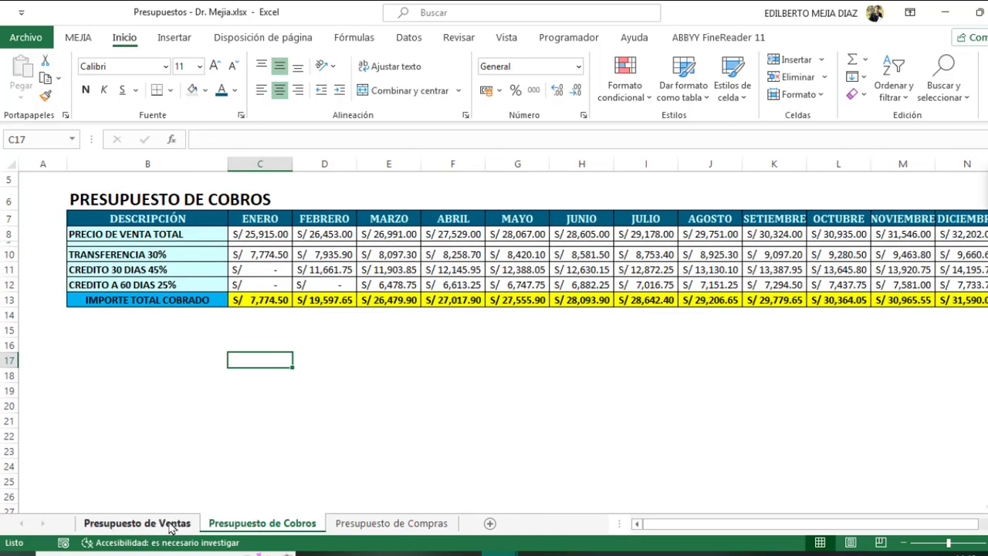
pyautogui.click(167, 526)
pyautogui.click(391, 524)
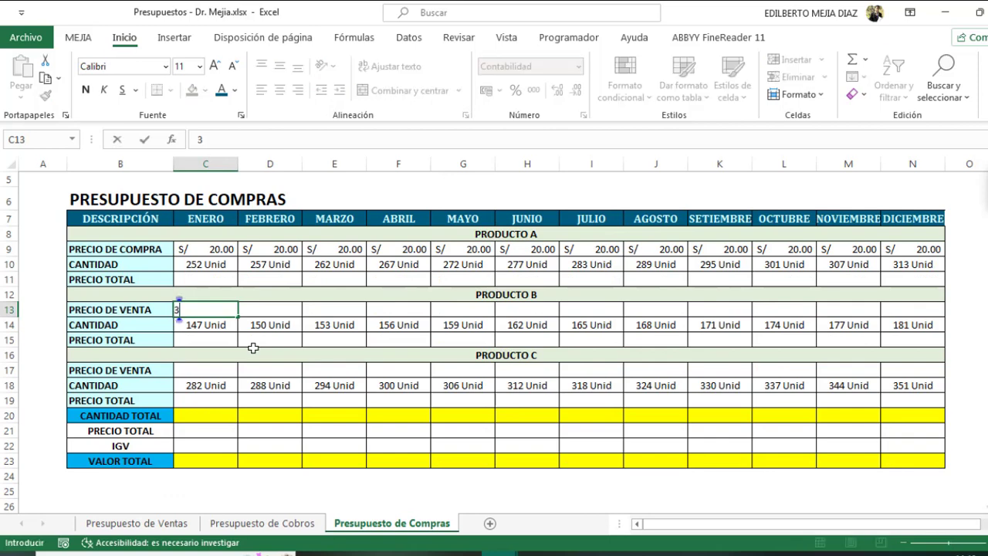
pyautogui.moveTo(203, 310); pyautogui.dragTo(924, 313)
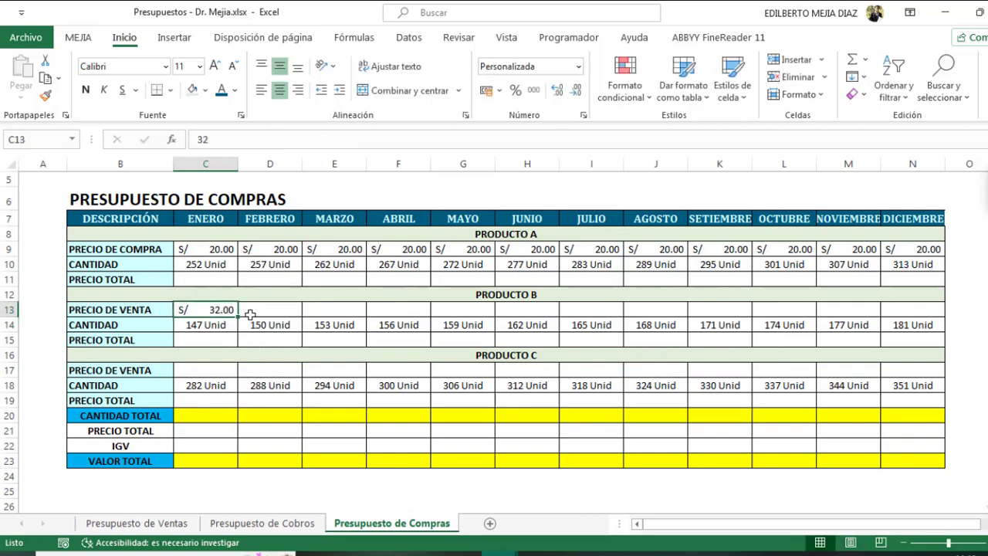
pyautogui.hotkey('ctrl', 'r')
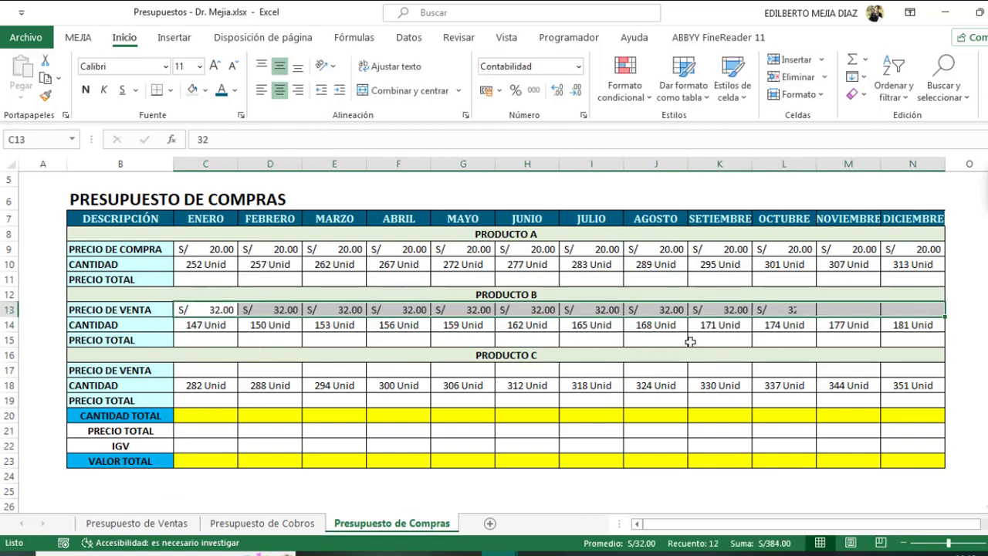
# Set Producto C's purchase price to S/ 25.00
pyautogui.click(205, 375)
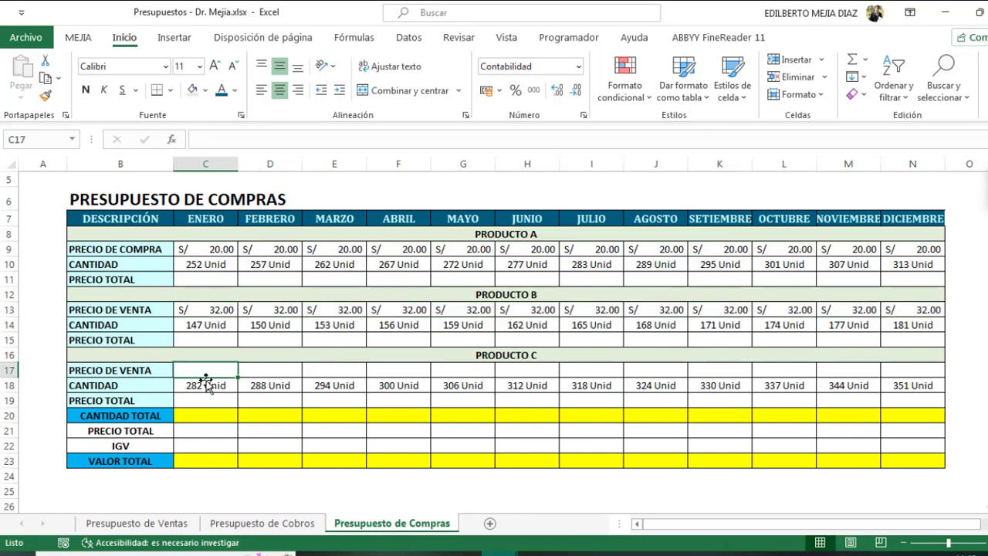
pyautogui.click(166, 523)
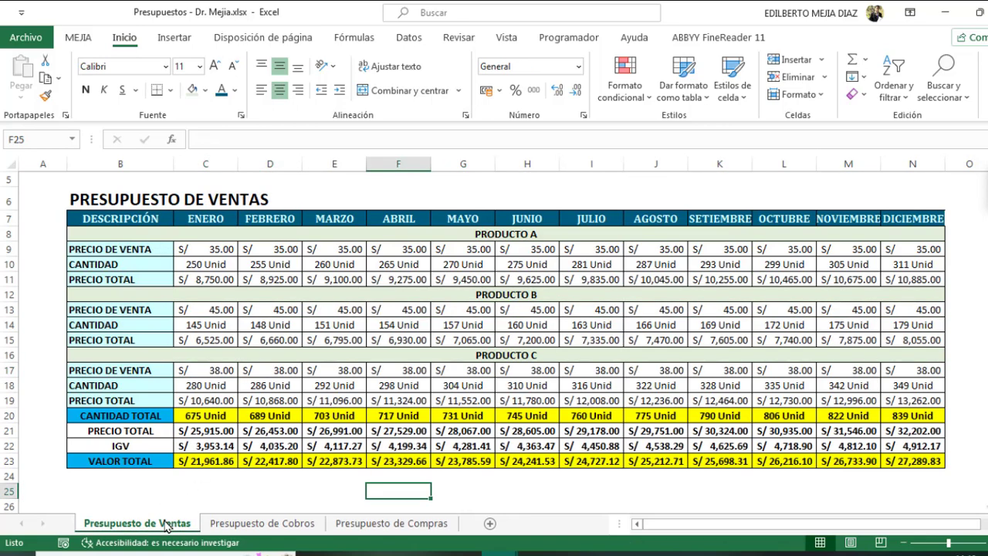
pyautogui.click(438, 525)
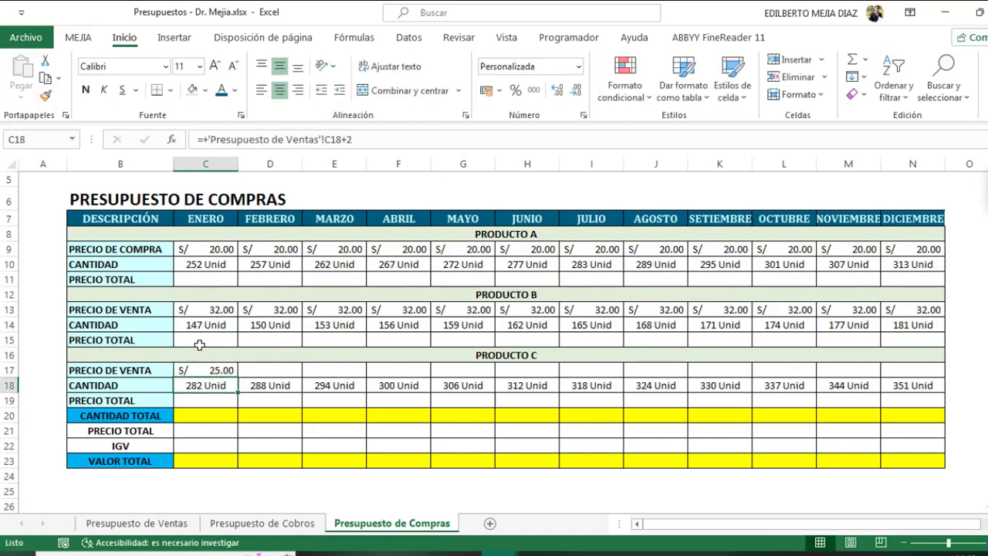
pyautogui.click(215, 275)
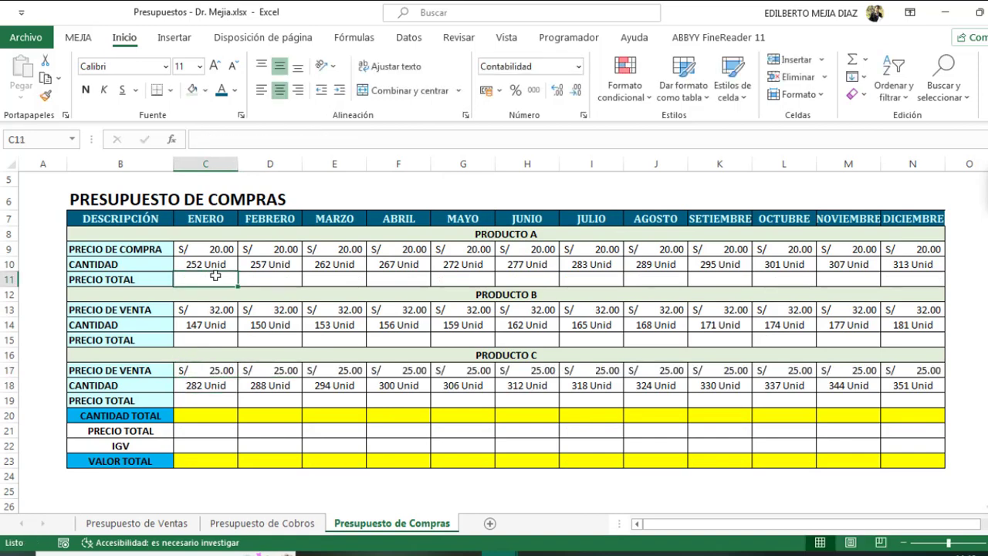
# Compute Producto A's PRECIO TOTAL as quantity × price for every month
pyautogui.write('+')
pyautogui.click(218, 264)
pyautogui.write('*')
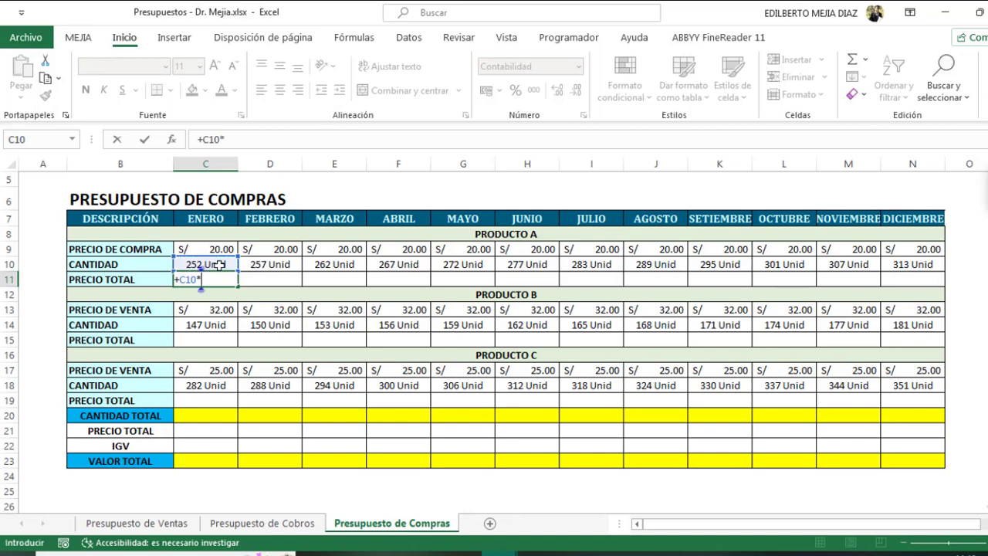
pyautogui.write('c9')
pyautogui.hotkey('ctrl', 'Return')
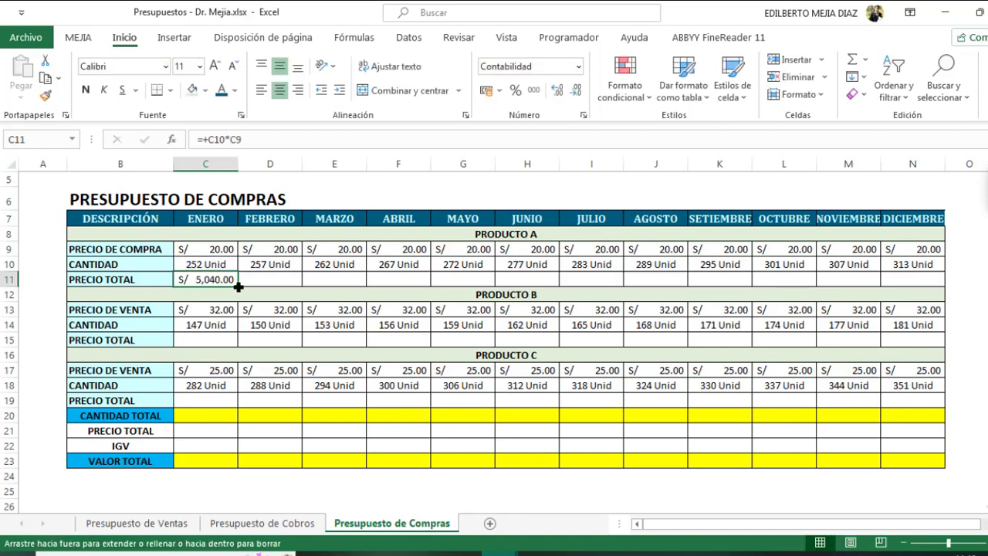
pyautogui.moveTo(239, 286); pyautogui.dragTo(938, 286)
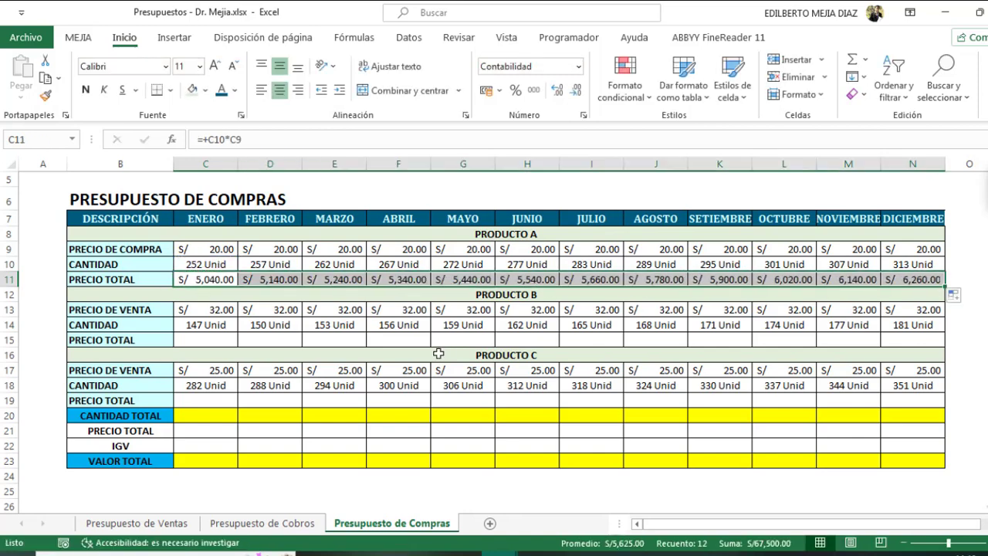
# Copy the price total formulas to Productos B and C (S/ 4,704.00, S/ 7,050.00 January)
pyautogui.hotkey('ctrl', 'c')
pyautogui.click(205, 335)
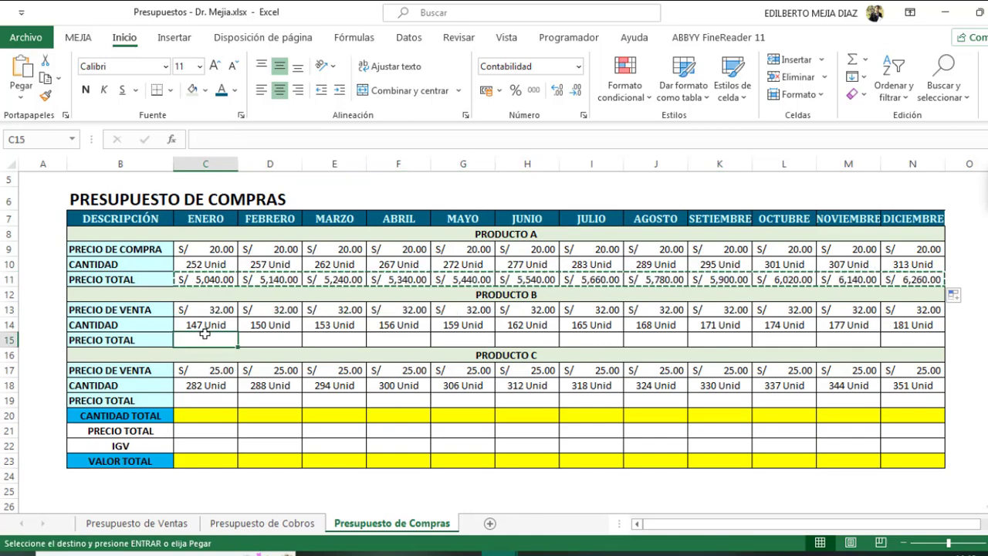
pyautogui.hotkey('ctrl', 'v')
pyautogui.click(210, 395)
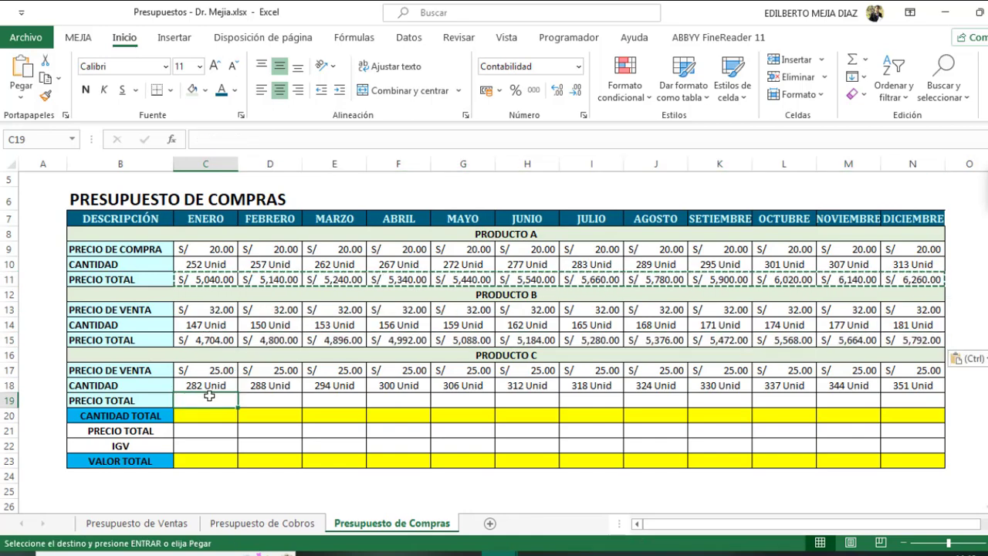
pyautogui.hotkey('ctrl', 'v')
pyautogui.click(208, 414)
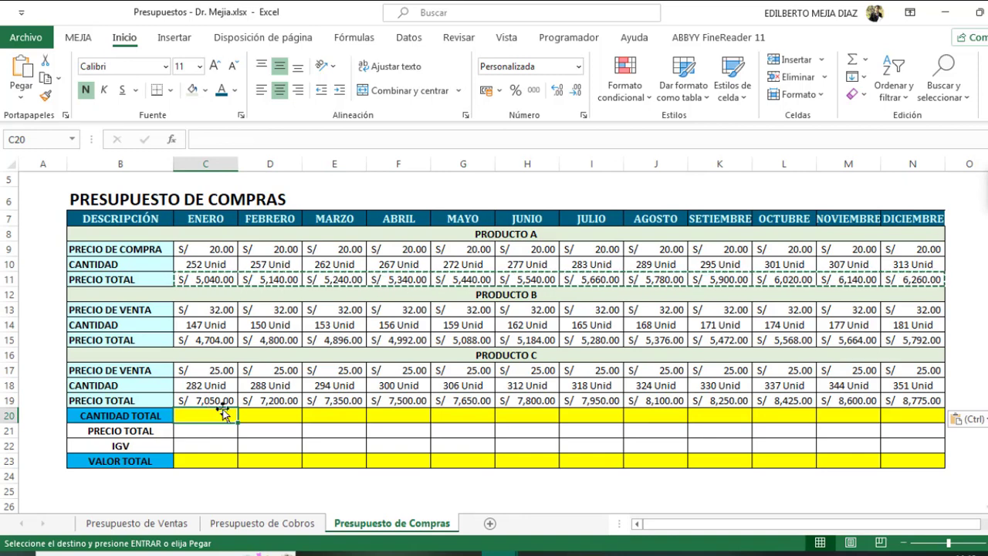
# Sum C10, C14 and C18 into CANTIDAD TOTAL and fill through December
pyautogui.write('+')
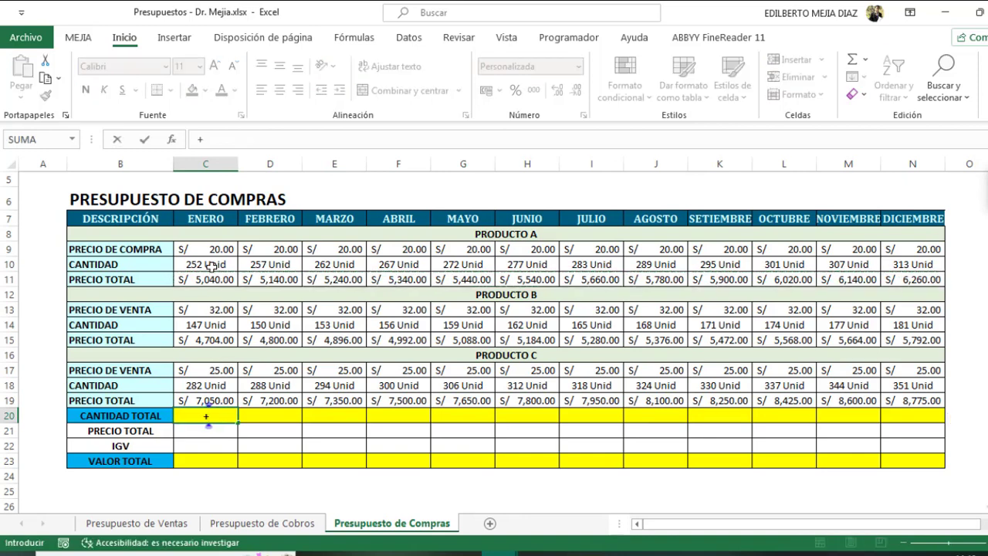
pyautogui.click(211, 266)
pyautogui.write('+')
pyautogui.click(219, 325)
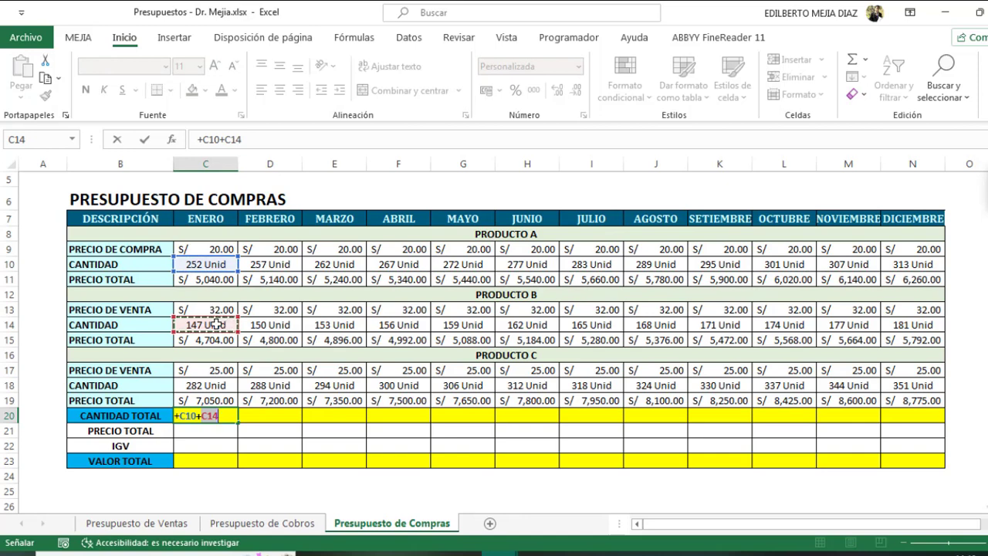
pyautogui.write('+')
pyautogui.click(210, 383)
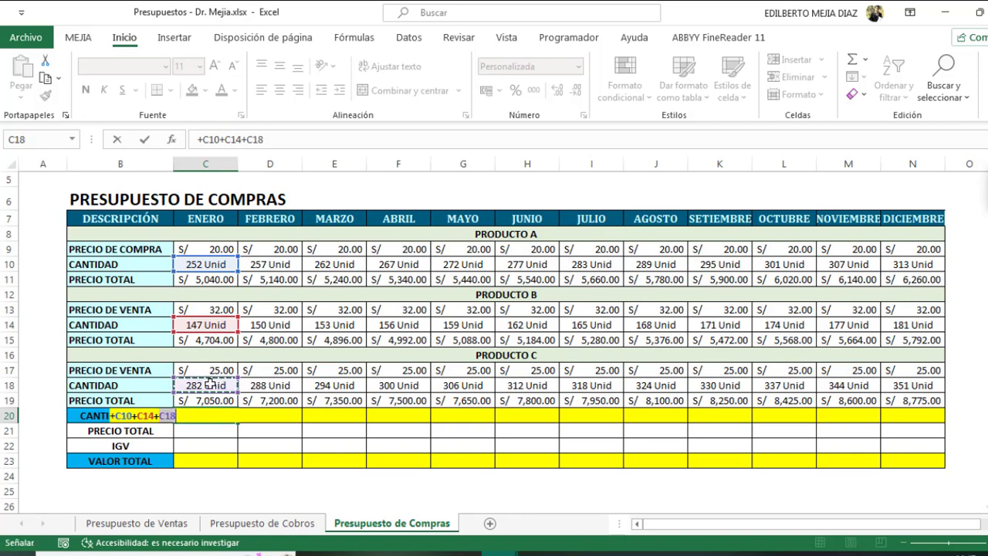
pyautogui.press('Return')
pyautogui.click(205, 411)
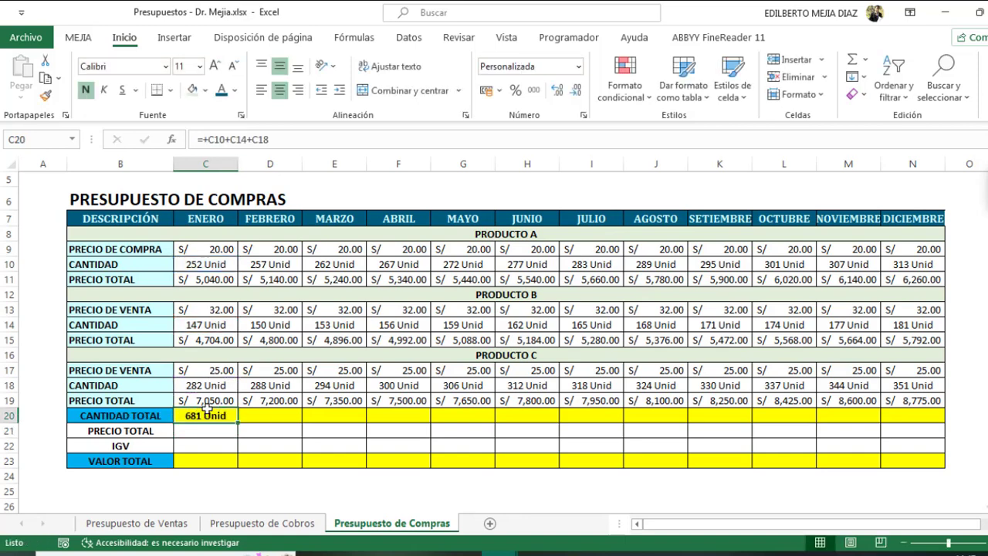
pyautogui.moveTo(238, 422); pyautogui.dragTo(943, 437)
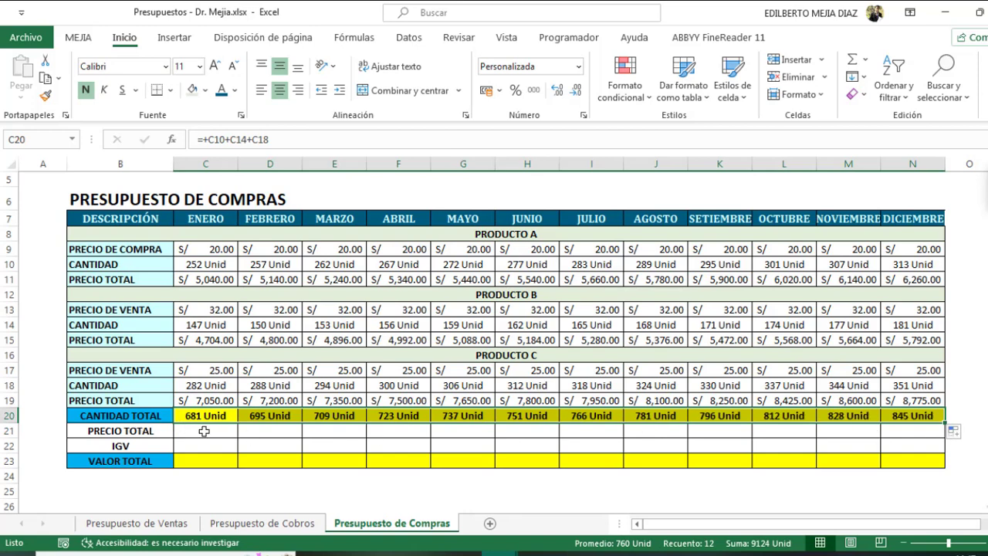
# Sum C11, C15 and C19 into the summary PRECIO TOTAL and fill through December
pyautogui.click(204, 431)
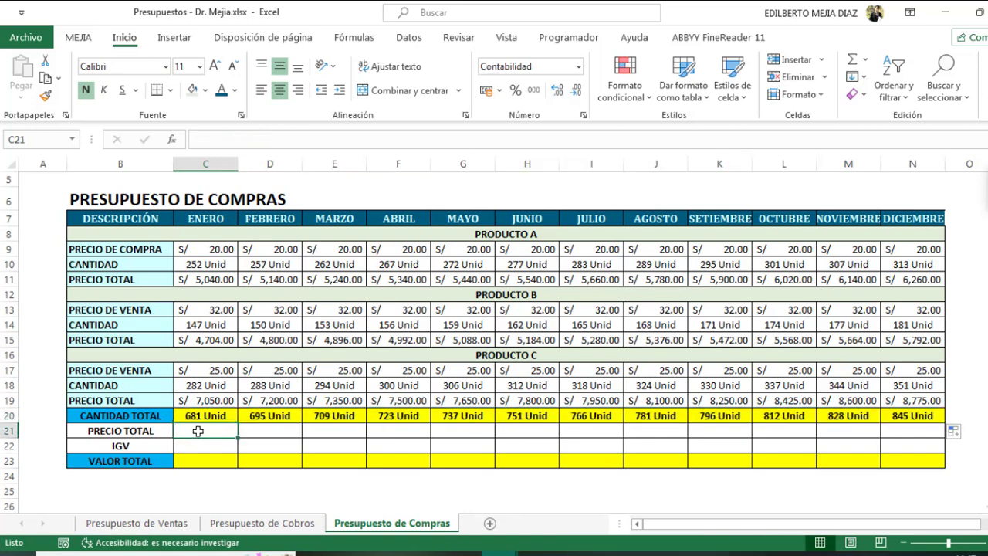
pyautogui.write('+')
pyautogui.click(210, 280)
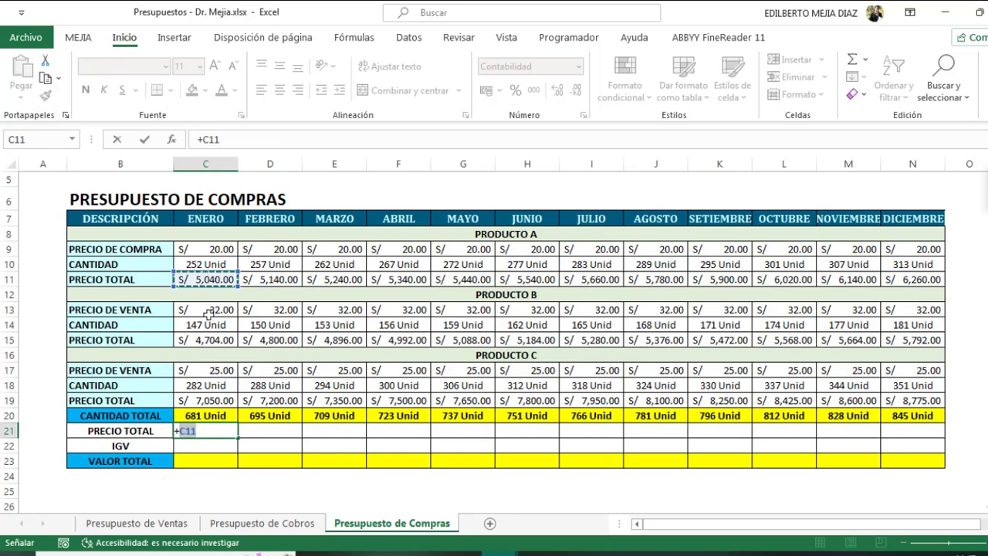
pyautogui.write('+')
pyautogui.click(207, 340)
pyautogui.write('+C15+')
pyautogui.click(209, 401)
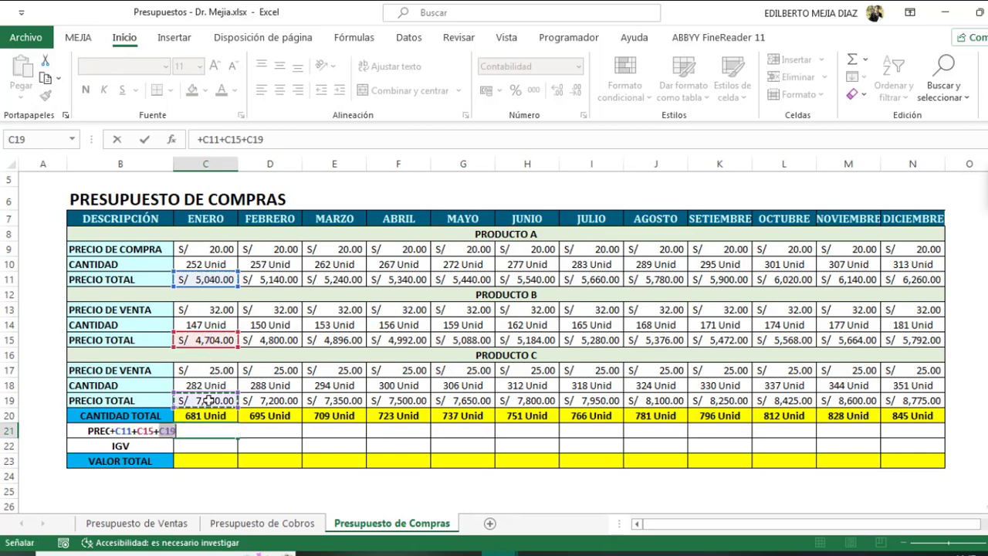
pyautogui.press('Return')
pyautogui.click(224, 433)
pyautogui.moveTo(238, 438); pyautogui.dragTo(944, 435)
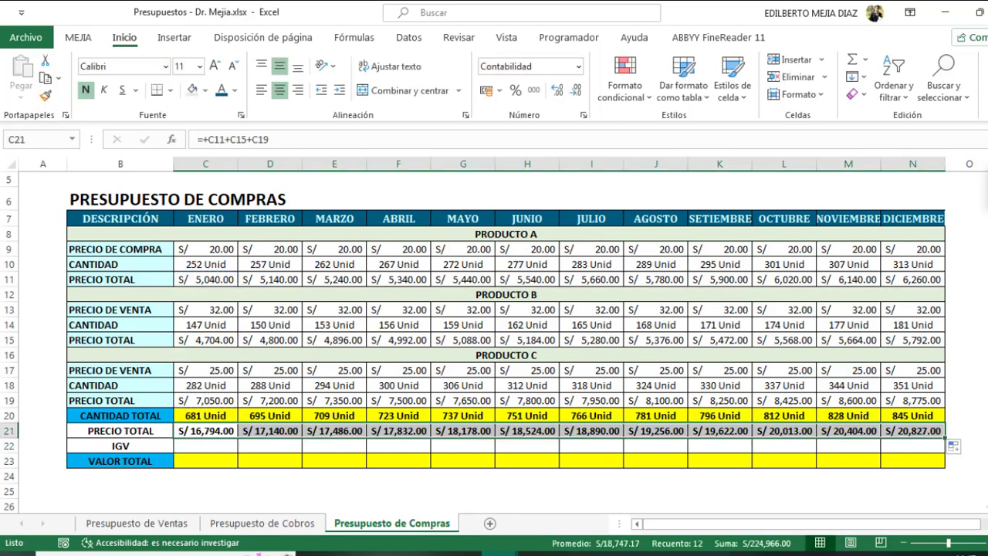
pyautogui.moveTo(37, 428); pyautogui.dragTo(68, 428)
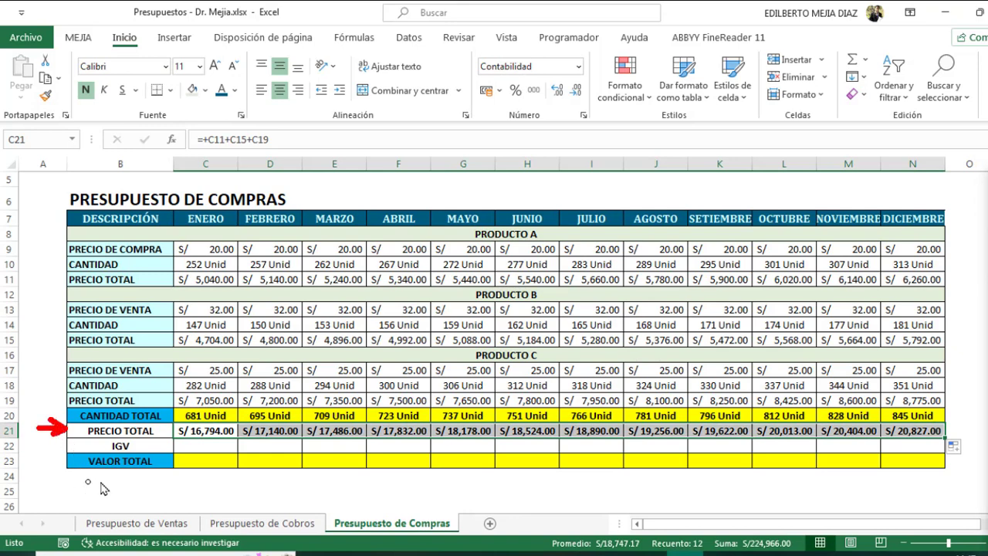
pyautogui.moveTo(318, 476)
pyautogui.mouseDown()
pyautogui.moveTo(321, 528)
pyautogui.moveTo(341, 543)
pyautogui.moveTo(316, 541)
pyautogui.mouseUp()
pyautogui.moveTo(318, 495); pyautogui.dragTo(377, 494)
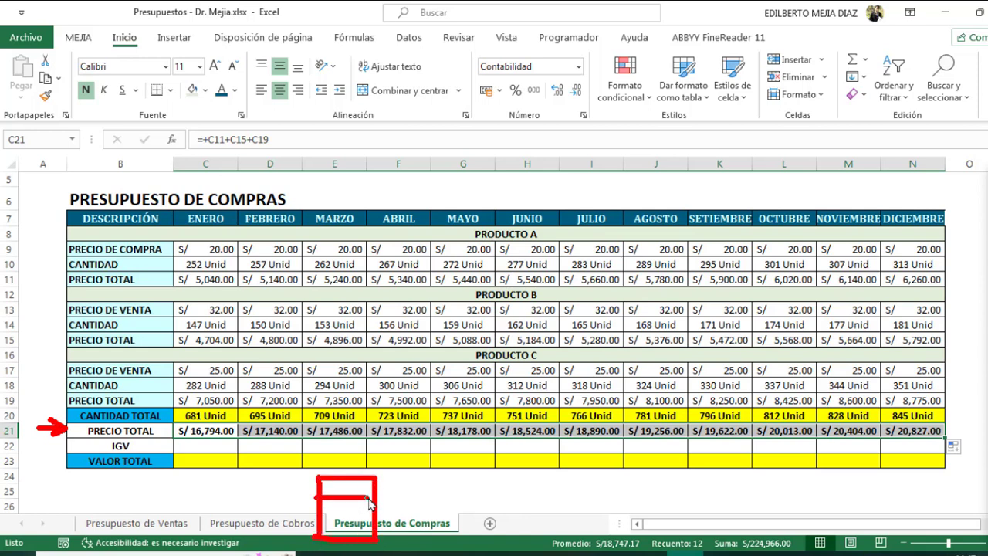
pyautogui.moveTo(319, 516); pyautogui.dragTo(383, 515)
pyautogui.moveTo(284, 481)
pyautogui.mouseDown()
pyautogui.moveTo(270, 493)
pyautogui.moveTo(314, 482)
pyautogui.moveTo(296, 511)
pyautogui.mouseUp()
pyautogui.click(292, 487)
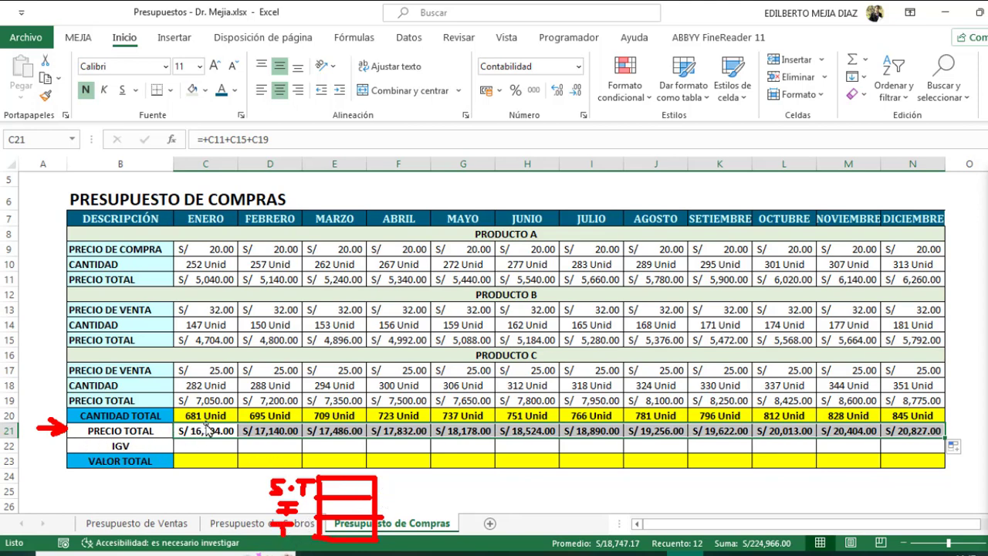
pyautogui.moveTo(176, 415); pyautogui.dragTo(165, 424)
pyautogui.moveTo(403, 469)
pyautogui.mouseDown()
pyautogui.moveTo(388, 488)
pyautogui.moveTo(397, 487)
pyautogui.moveTo(392, 506)
pyautogui.mouseUp()
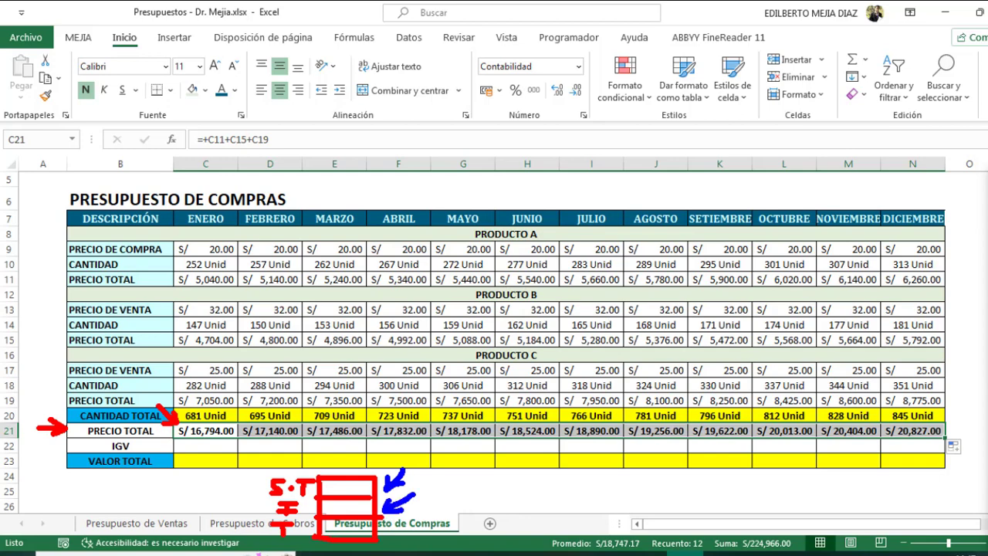
pyautogui.press('Escape')
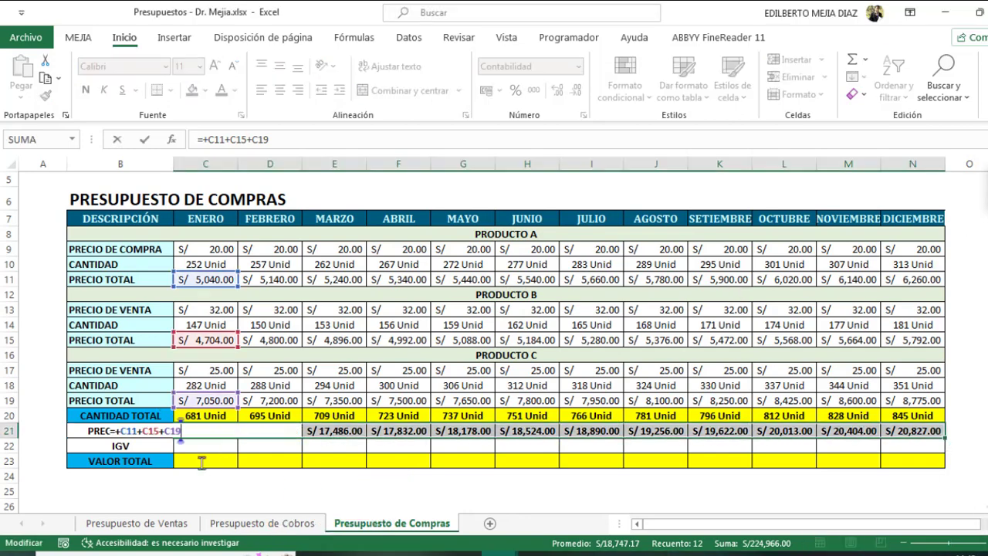
# Enter January's VALOR TOTAL as =+C21/1.18
pyautogui.click(199, 461)
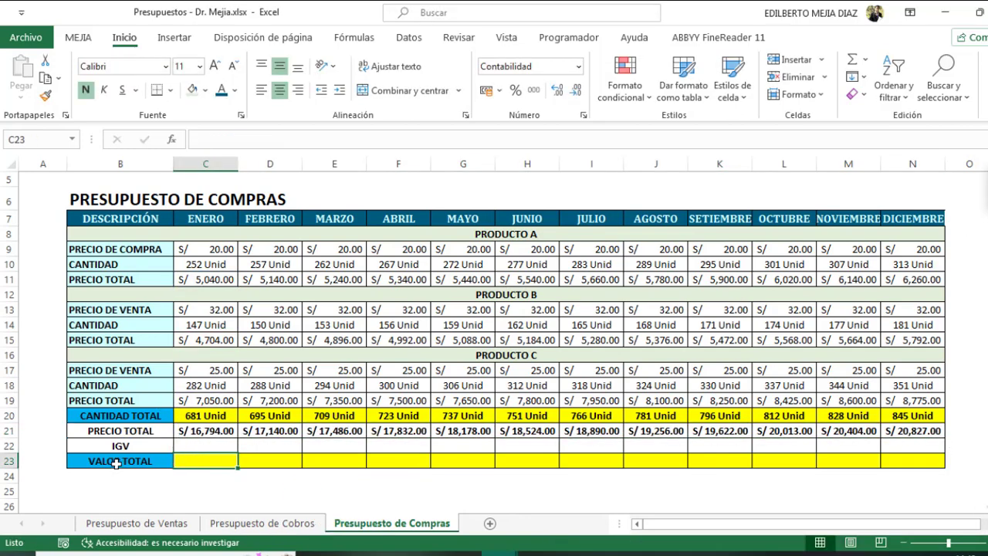
pyautogui.write('+')
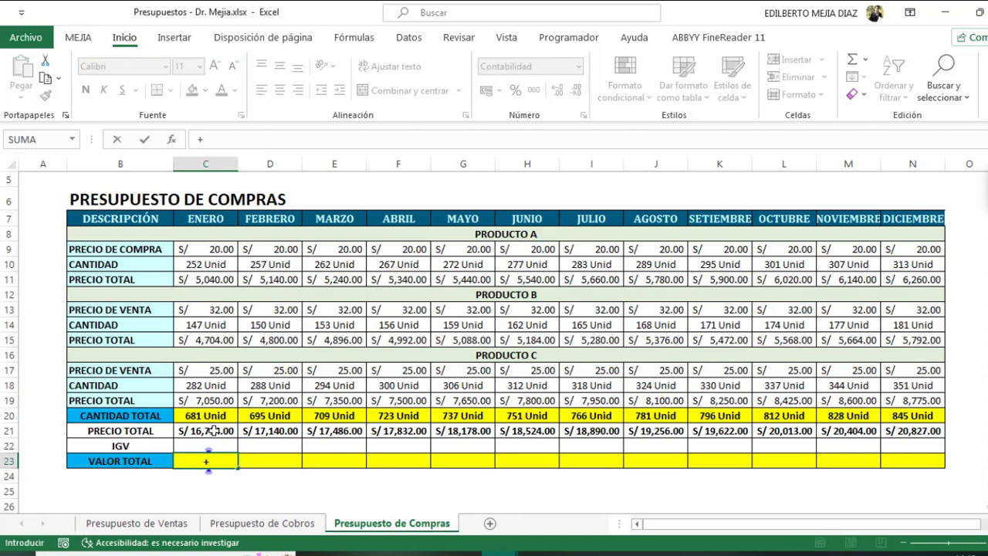
pyautogui.click(213, 431)
pyautogui.write('/1.')
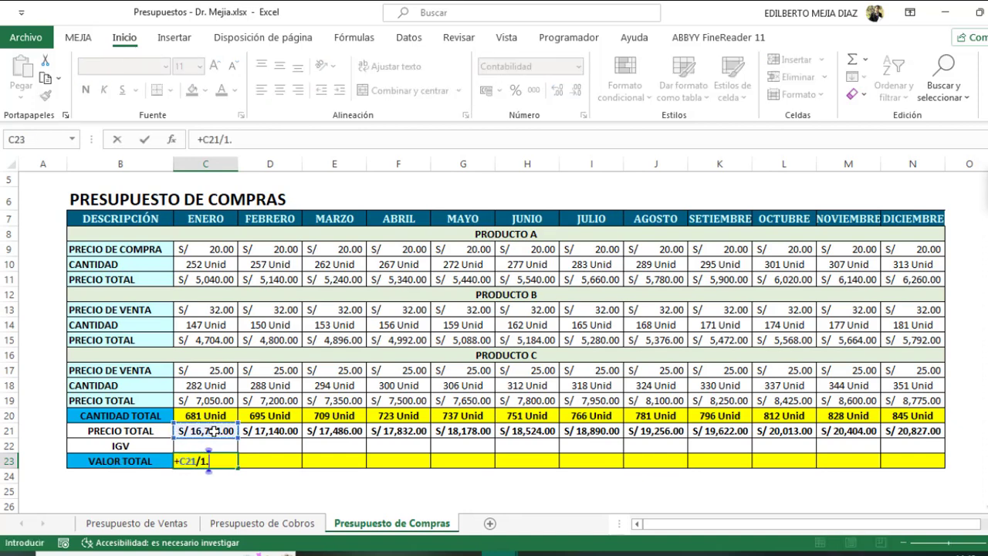
pyautogui.write('18')
pyautogui.press('Return')
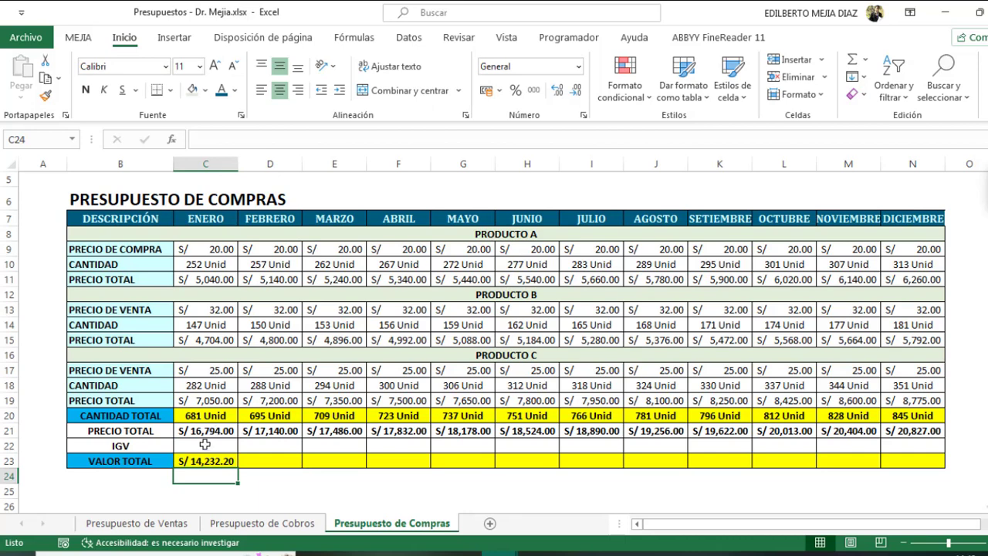
# Enter January's IGV as 18% of VALOR TOTAL and fill both rows through December
pyautogui.click(203, 446)
pyautogui.write('+')
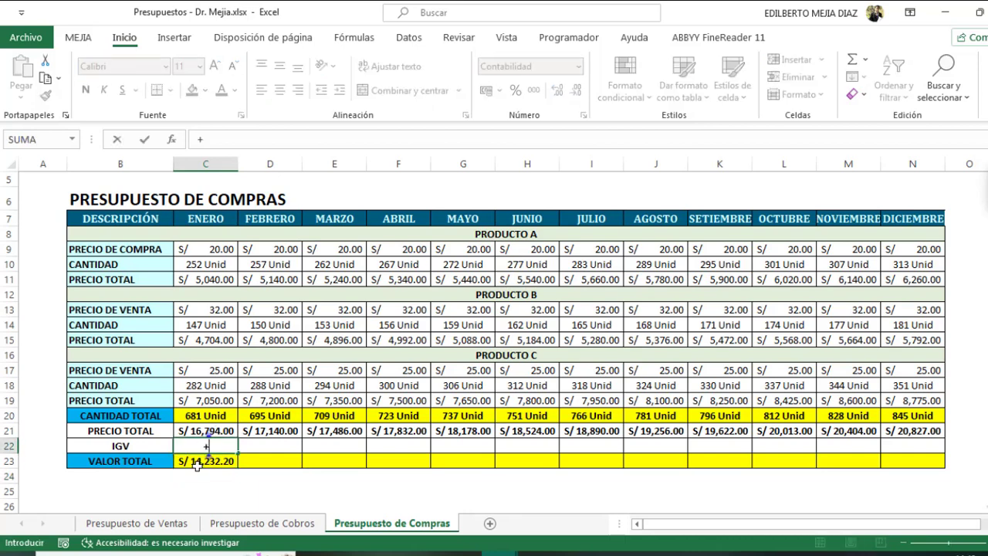
pyautogui.click(197, 464)
pyautogui.write('*')
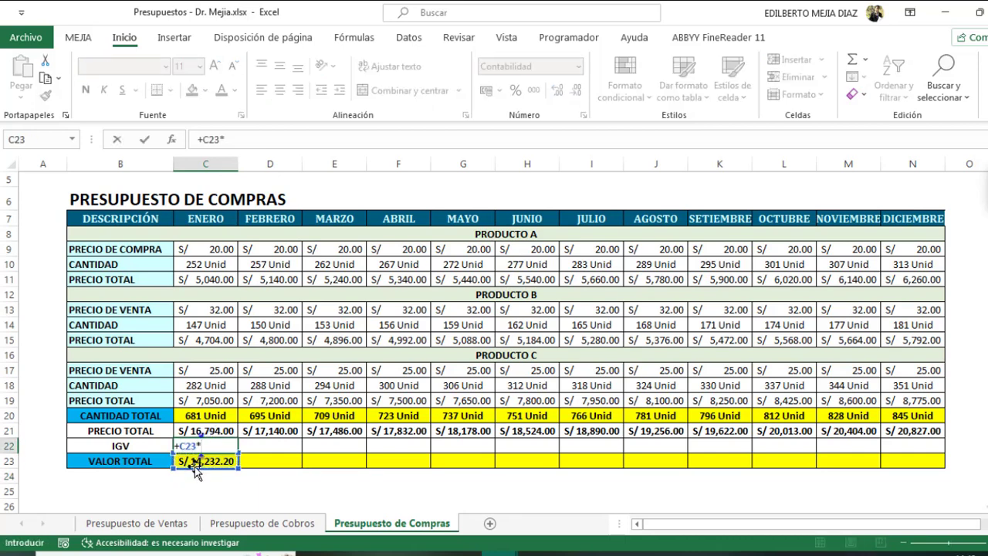
pyautogui.write('18%')
pyautogui.press('Return')
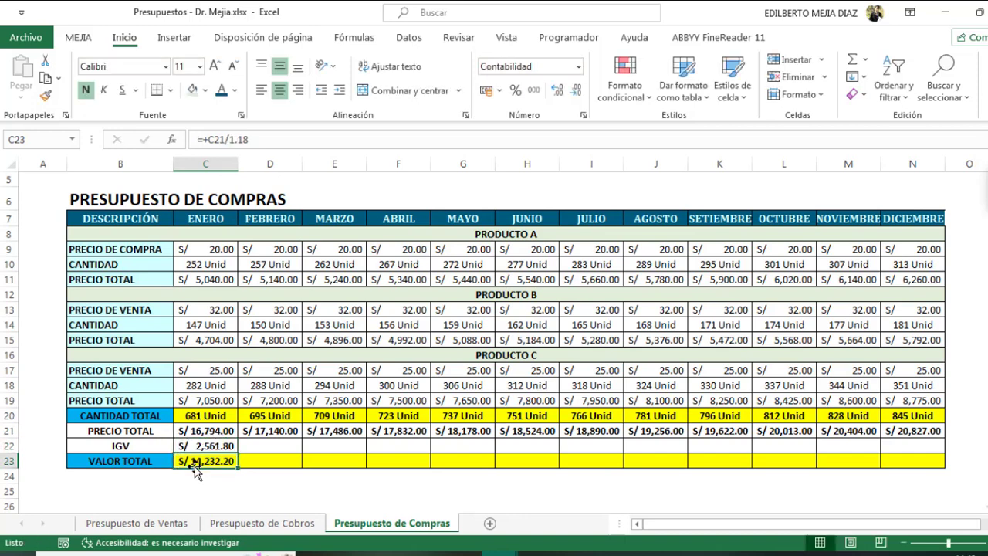
pyautogui.moveTo(216, 448)
pyautogui.mouseDown()
pyautogui.moveTo(216, 461)
pyautogui.moveTo(935, 462)
pyautogui.mouseUp()
pyautogui.click(852, 487)
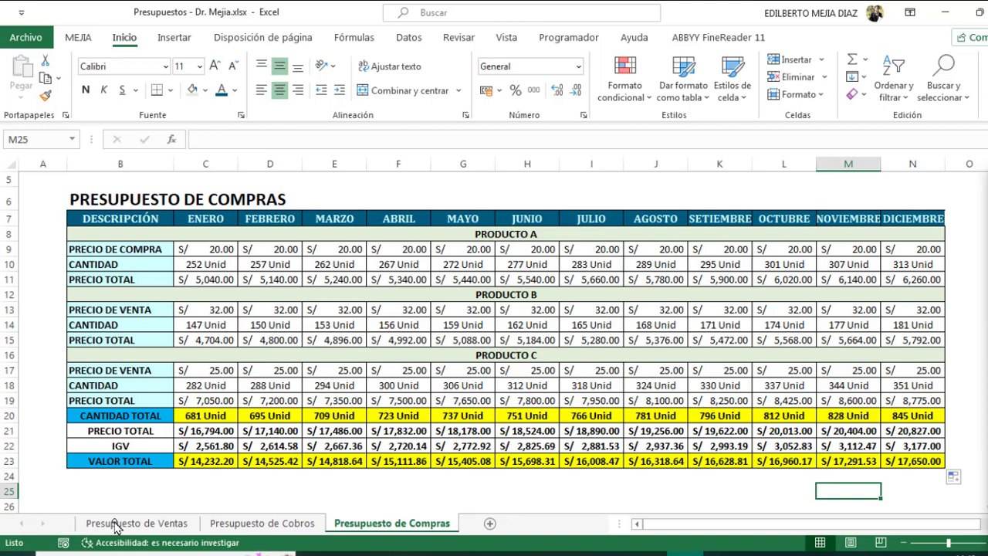
pyautogui.moveTo(38, 429)
pyautogui.mouseDown()
pyautogui.moveTo(62, 451)
pyautogui.moveTo(48, 452)
pyautogui.mouseUp()
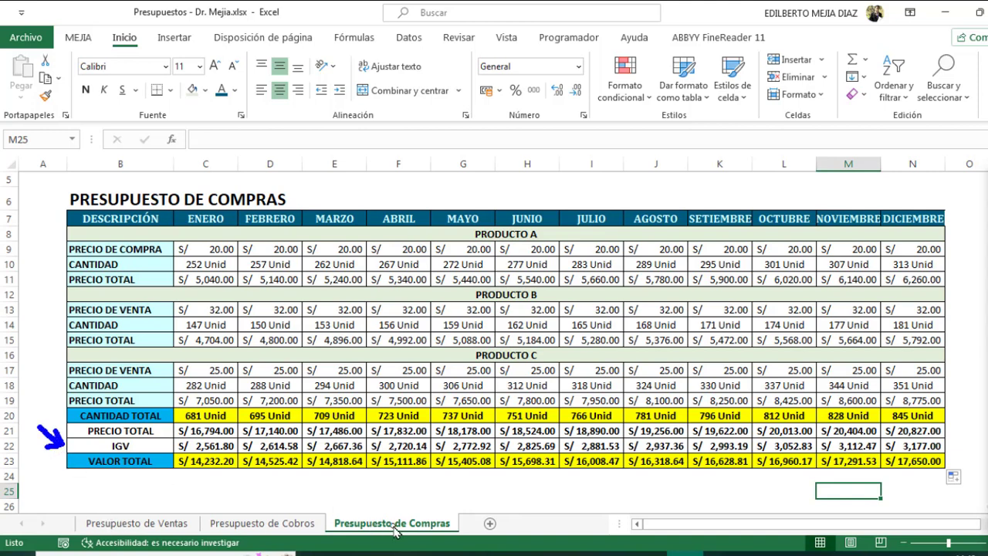